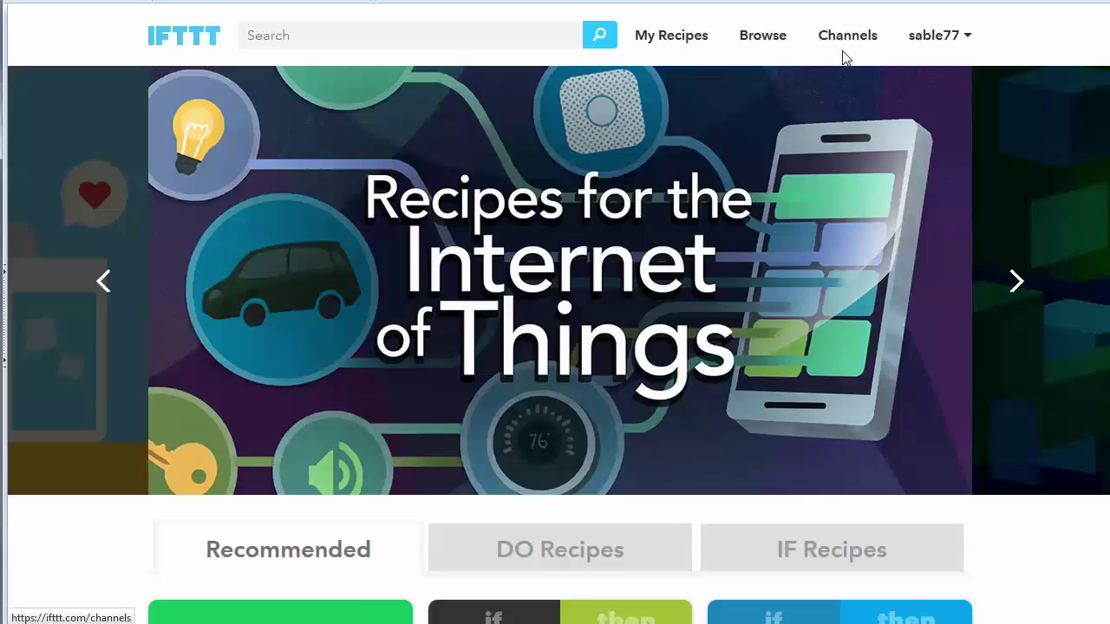
Open the channel directory, search it for "feed" and open the Feed channel
{"action": "left_click", "coordinate": [849, 171]}
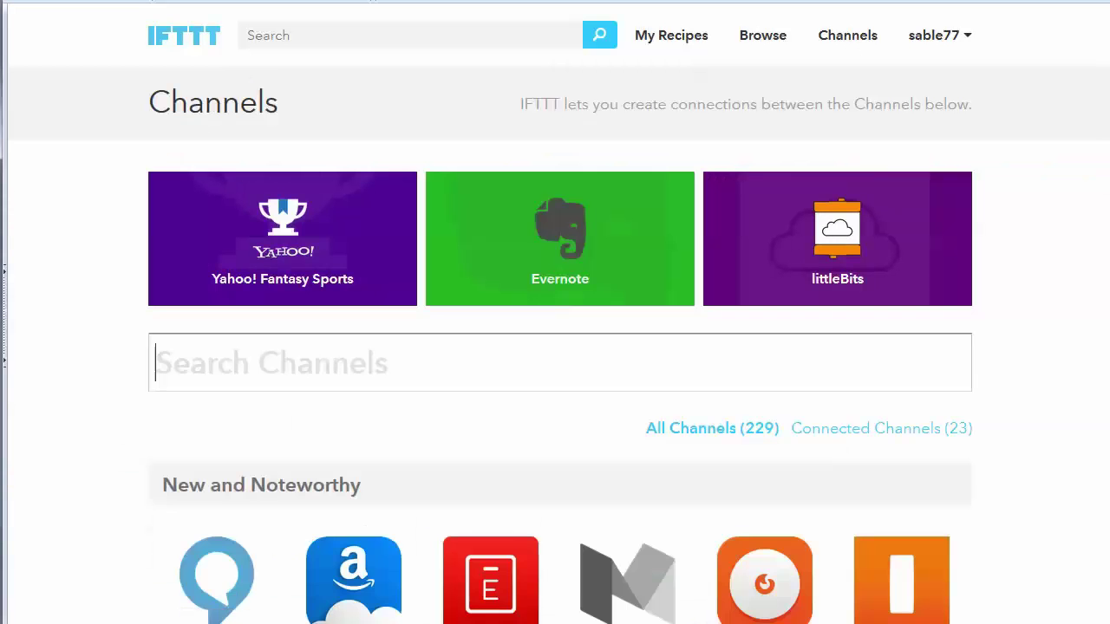
{"action": "scroll", "coordinate": [555, 312], "scroll_direction": "down", "scroll_amount": 6}
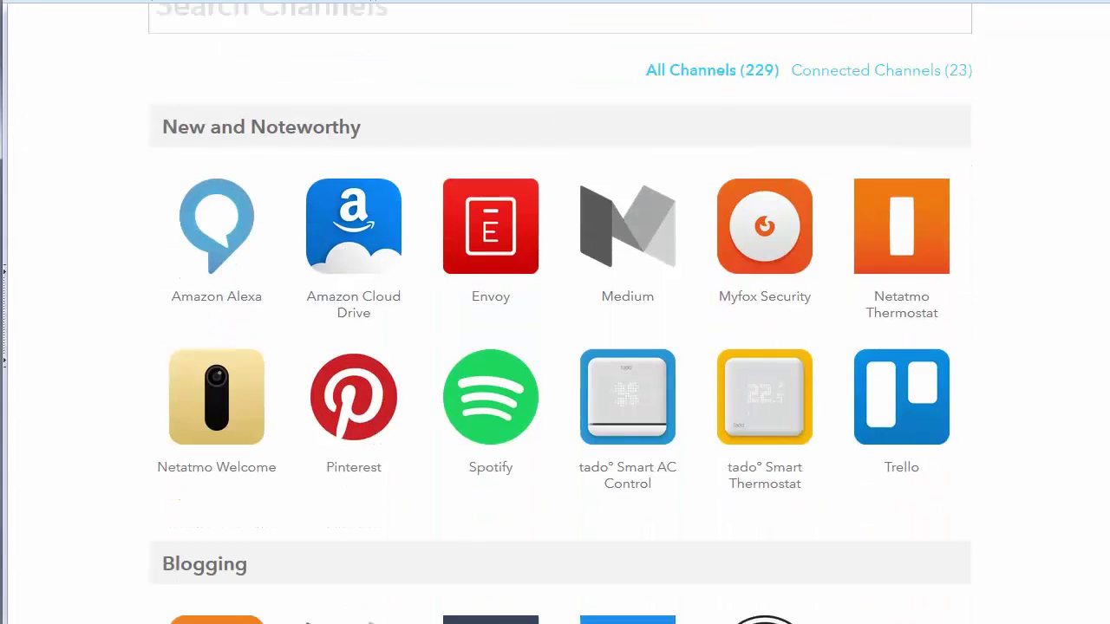
{"action": "scroll", "coordinate": [560, 312], "scroll_direction": "down", "scroll_amount": 3}
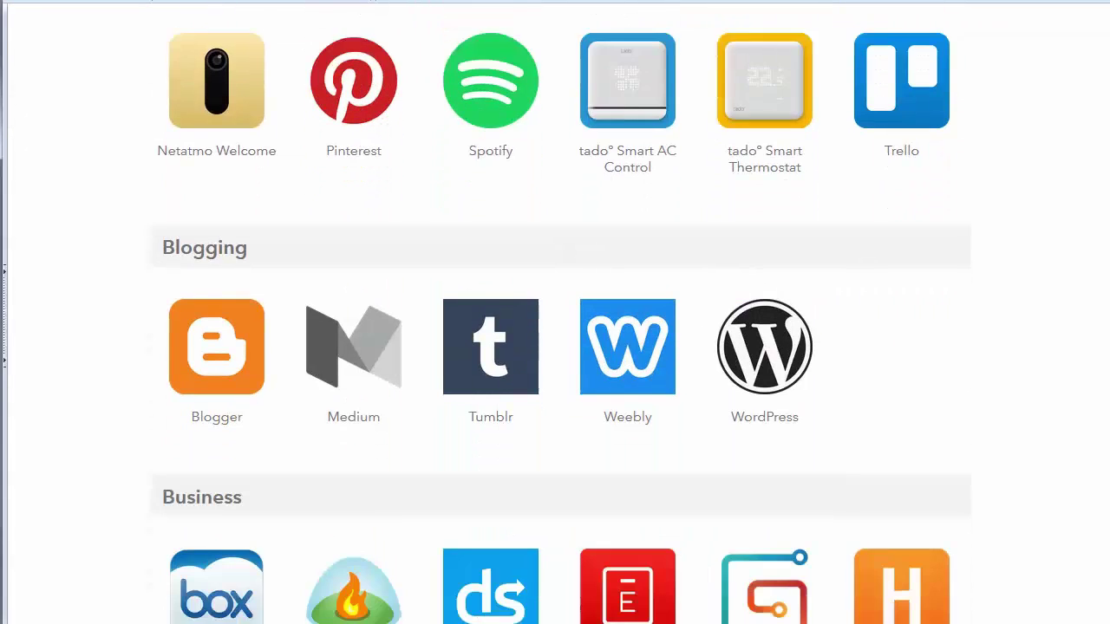
{"action": "scroll", "coordinate": [562, 312], "scroll_direction": "down", "scroll_amount": 3}
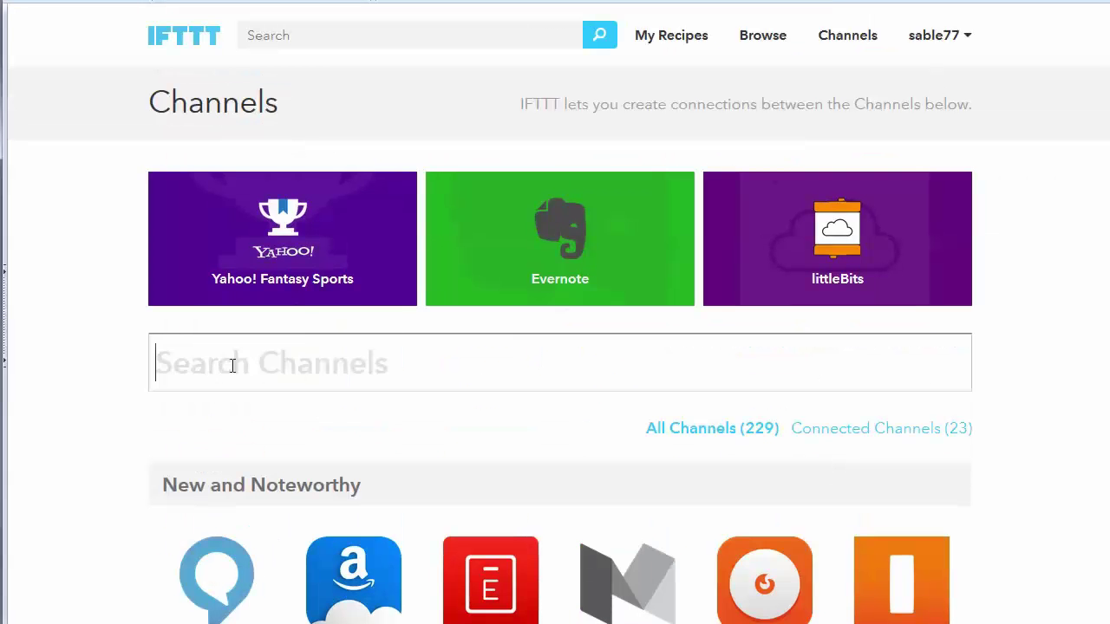
{"action": "type", "text": "feed"}
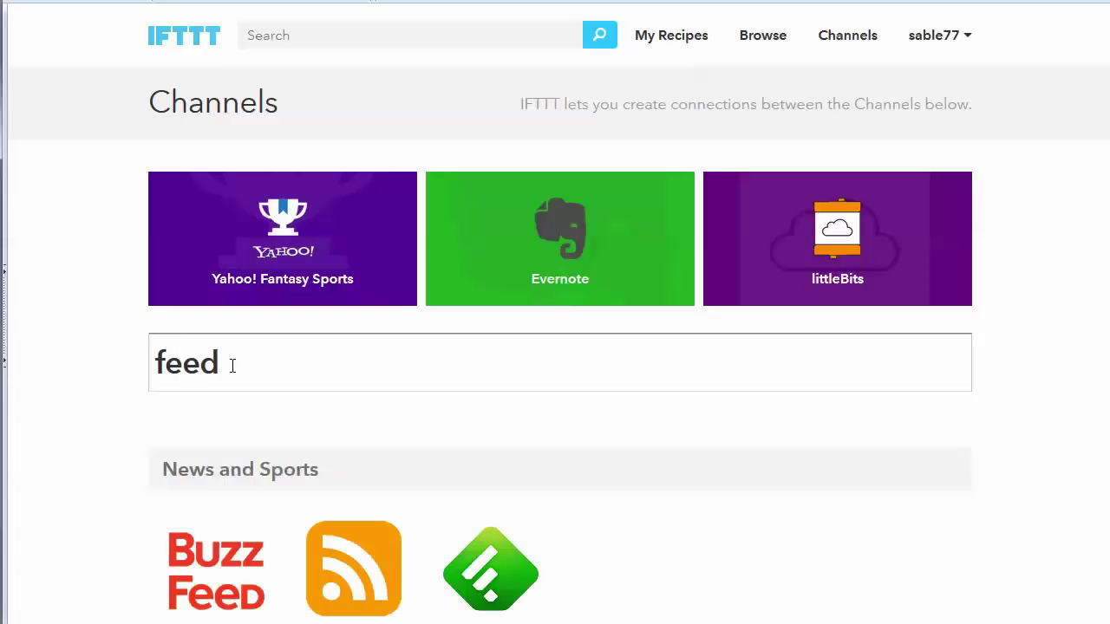
{"action": "type", "text": "s"}
{"action": "key", "text": "BackSpace"}
{"action": "scroll", "coordinate": [231, 364], "scroll_direction": "down", "scroll_amount": 2}
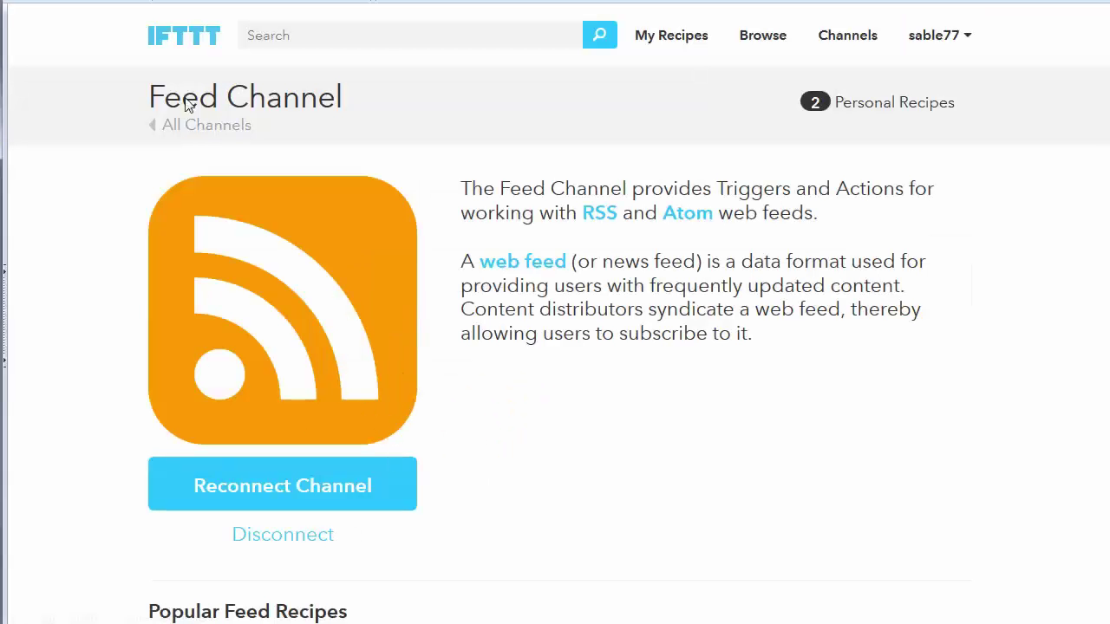
Reconnect the Feed channel
{"action": "left_click", "coordinate": [265, 547]}
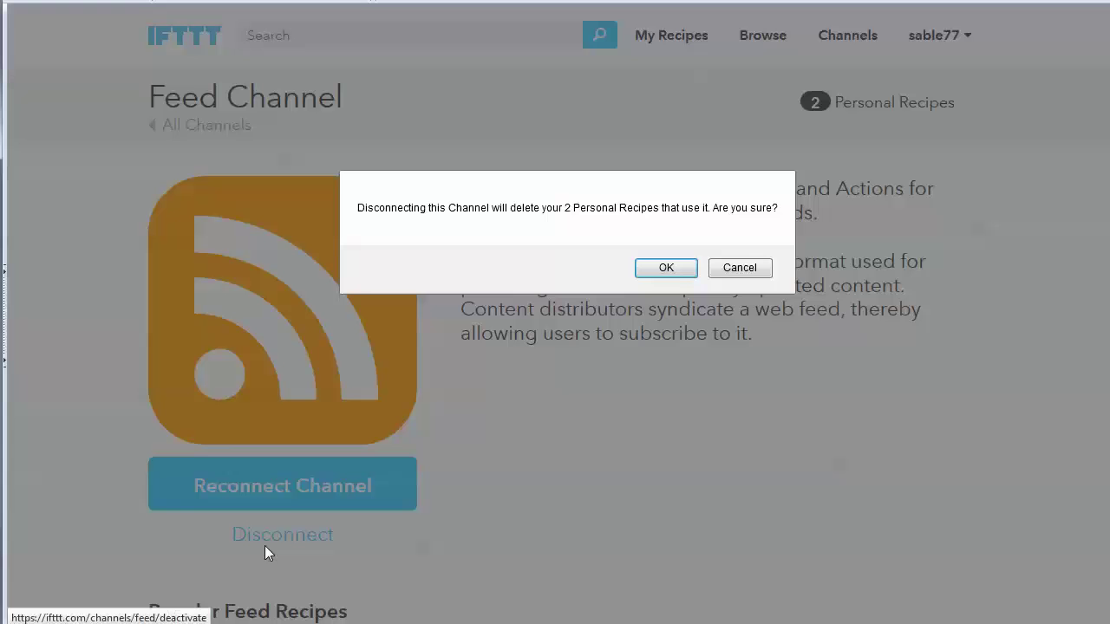
{"action": "left_click", "coordinate": [666, 268]}
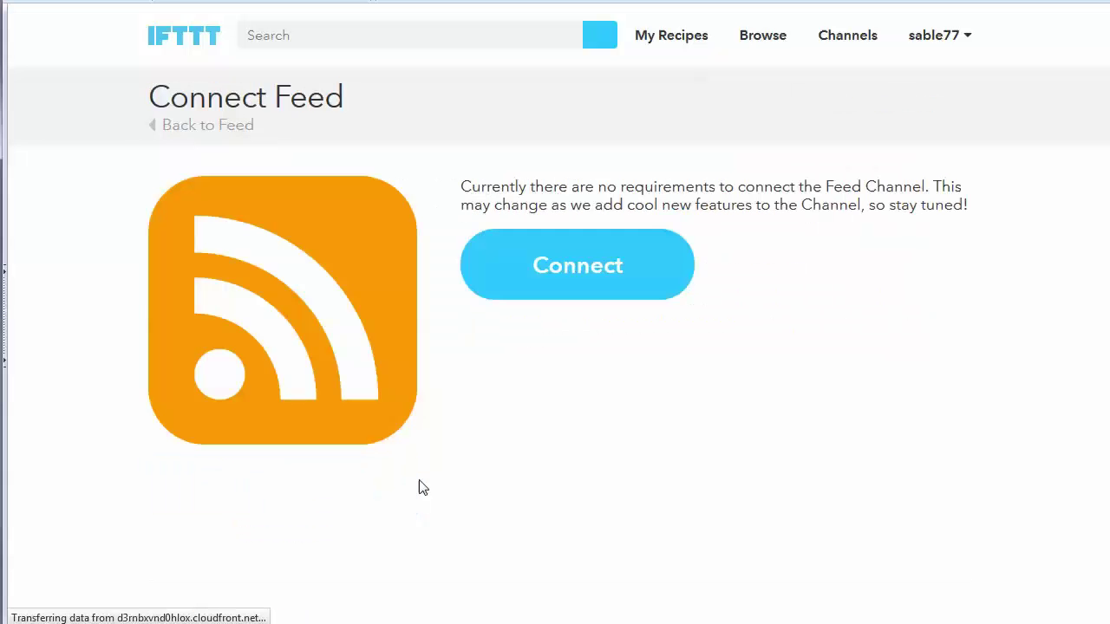
{"action": "left_click", "coordinate": [685, 287]}
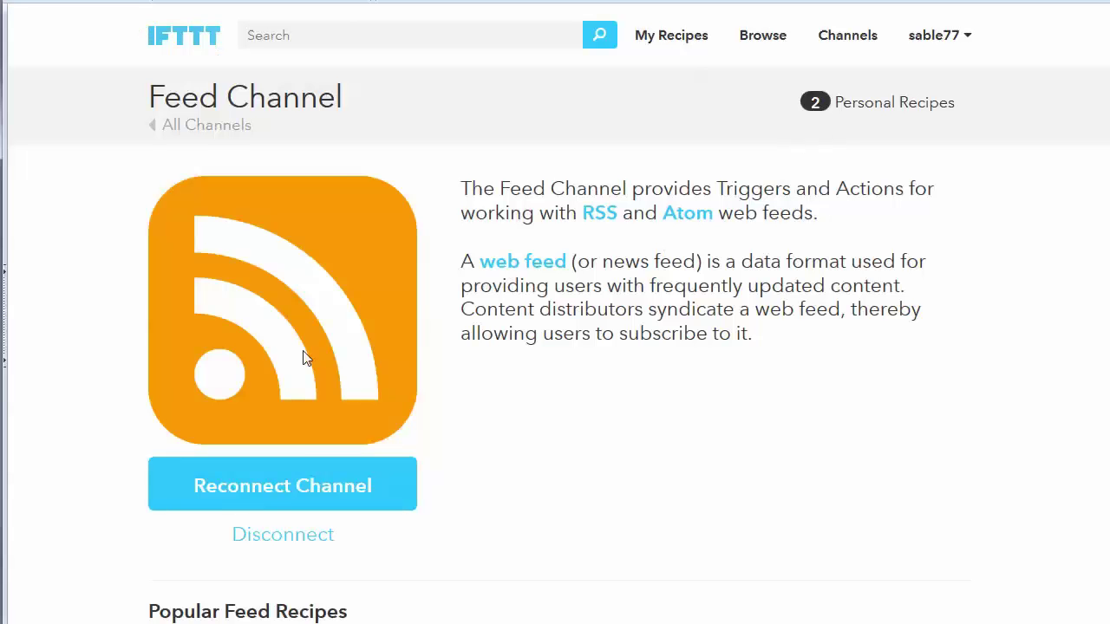
Search the channel directory for "Email" and open the Email channel's connection page
{"action": "left_click", "coordinate": [849, 37]}
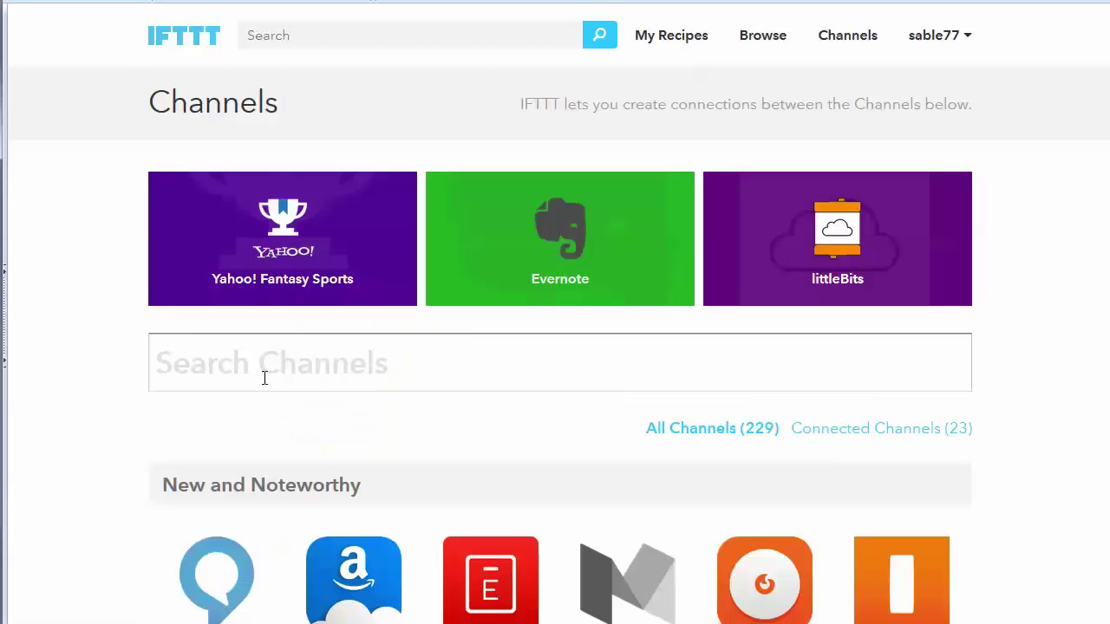
{"action": "type", "text": "Email"}
{"action": "scroll", "coordinate": [602, 451], "scroll_direction": "down", "scroll_amount": 3}
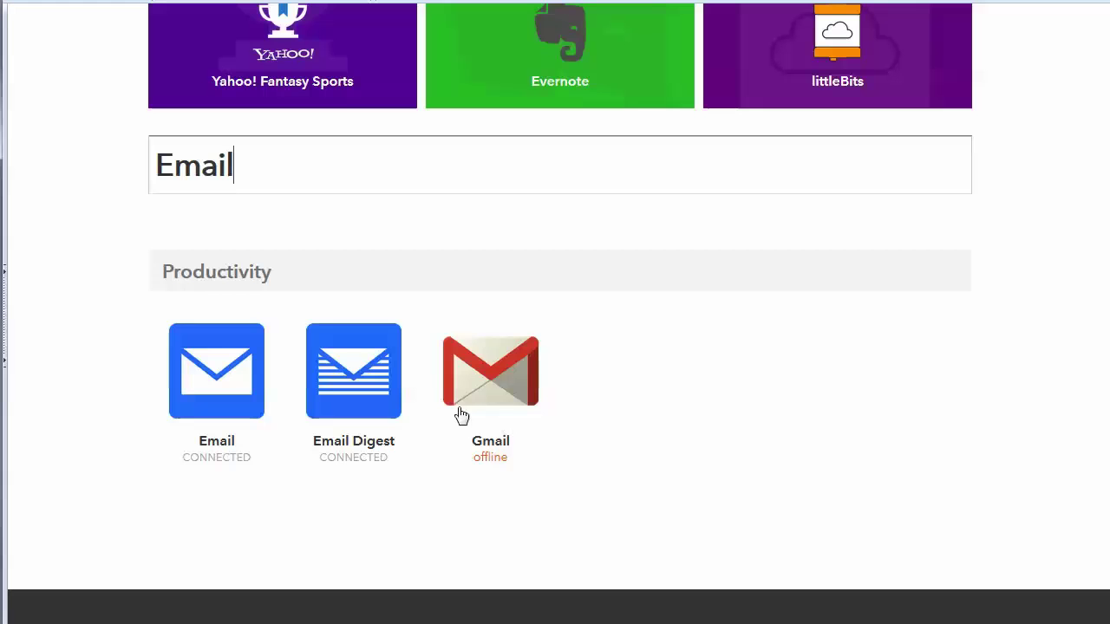
{"action": "left_click", "coordinate": [216, 380]}
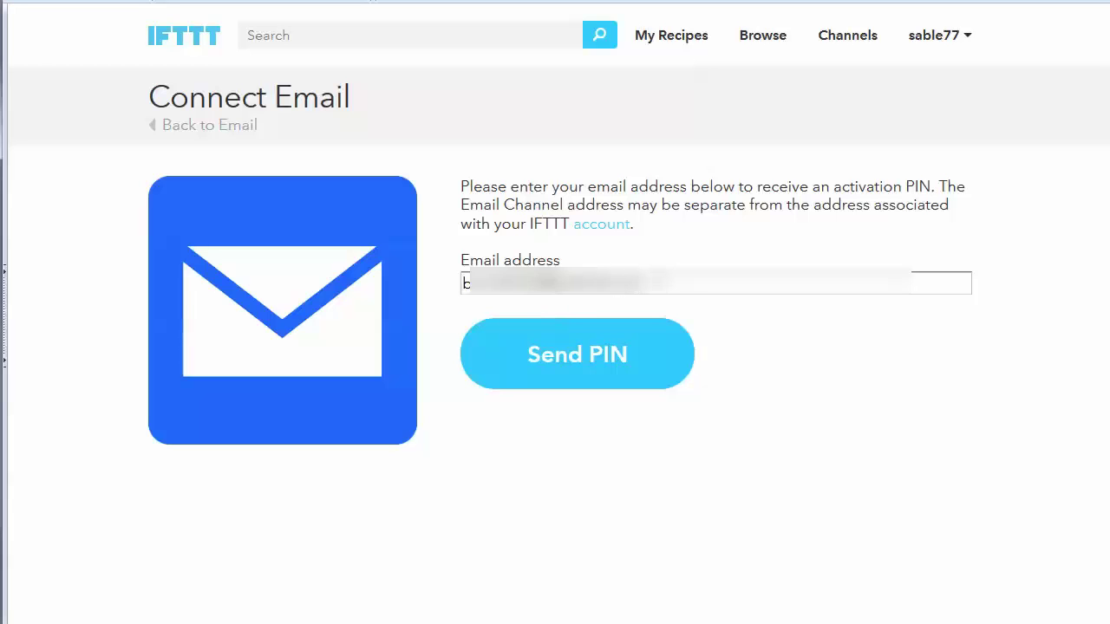
Replace the Email channel's address with the demo account's e-mail and request the activation PIN
{"action": "key", "text": "ctrl+a"}
{"action": "key", "text": "BackSpace"}
{"action": "key", "text": "ctrl+v"}
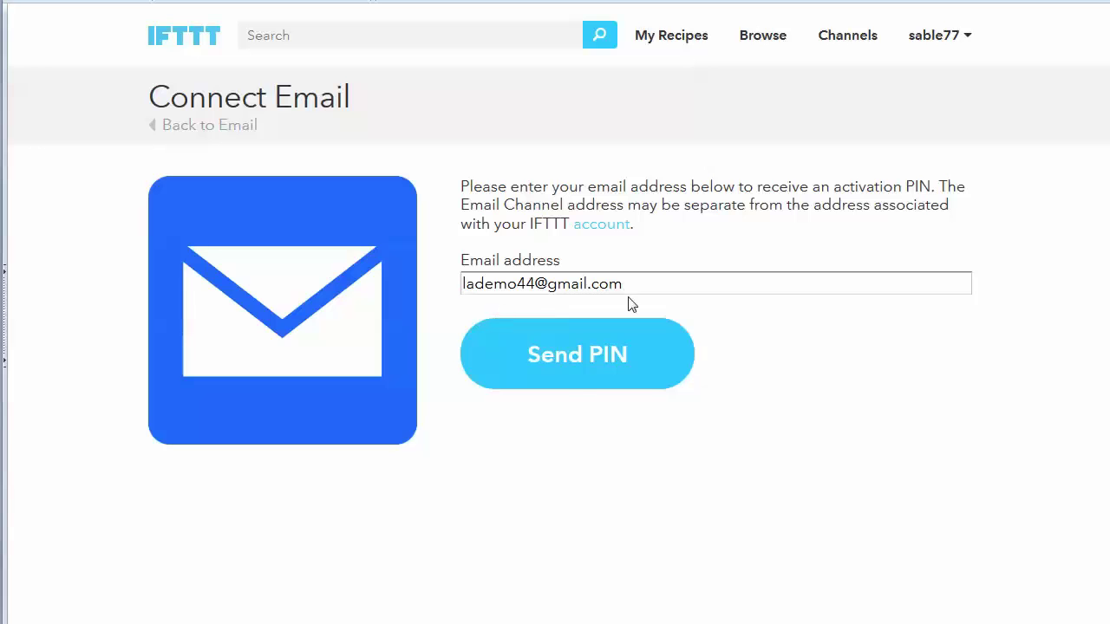
{"action": "left_click", "coordinate": [570, 364]}
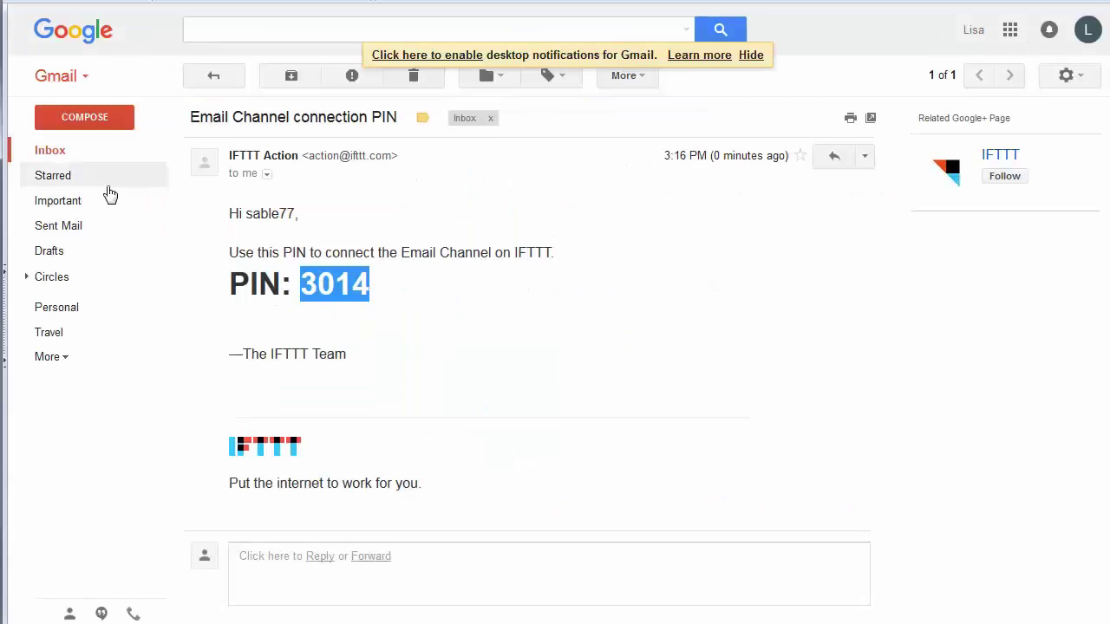
Copy the activation PIN from the IFTTT message in Gmail, enter it in the PIN field on IFTTT and connect the Email channel
{"action": "left_click", "coordinate": [92, 151]}
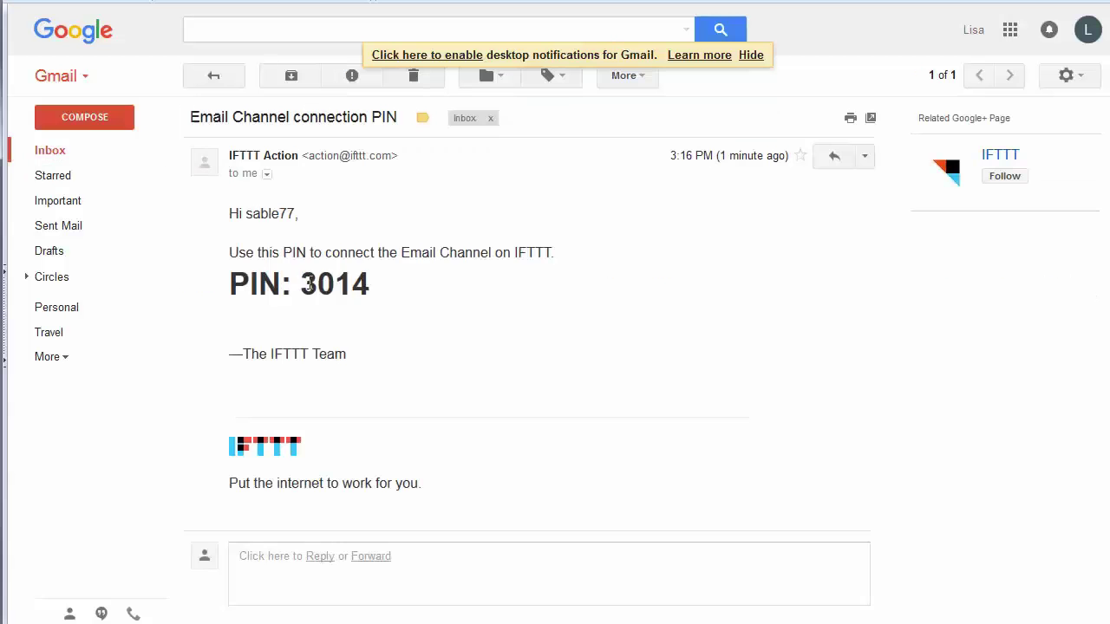
{"action": "left_click_drag", "start_coordinate": [301, 284], "coordinate": [374, 292]}
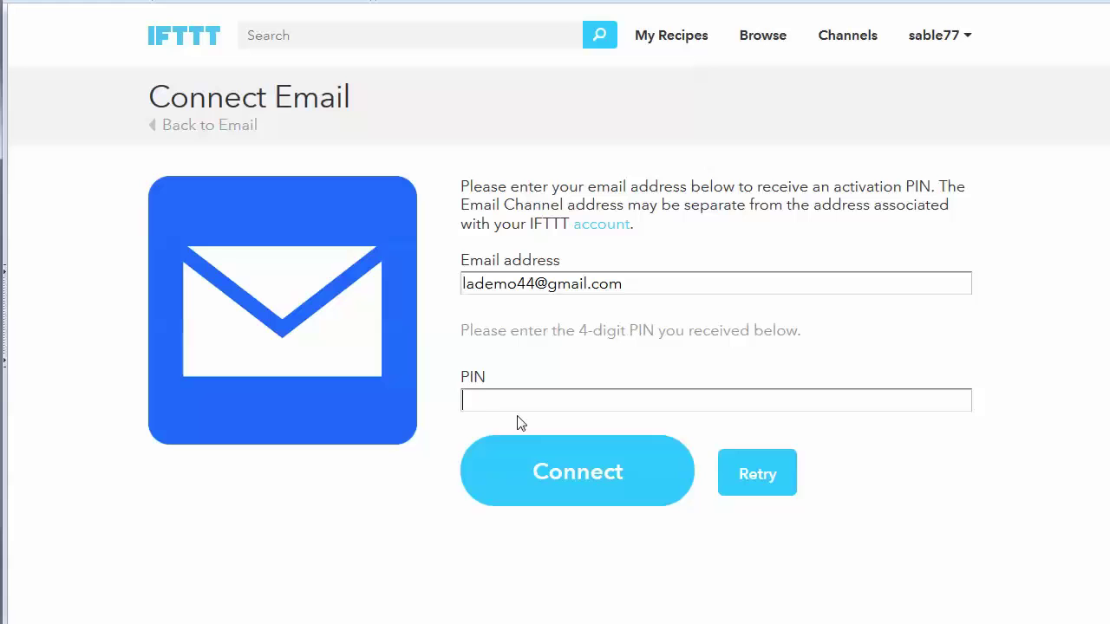
{"action": "key", "text": "ctrl+v"}
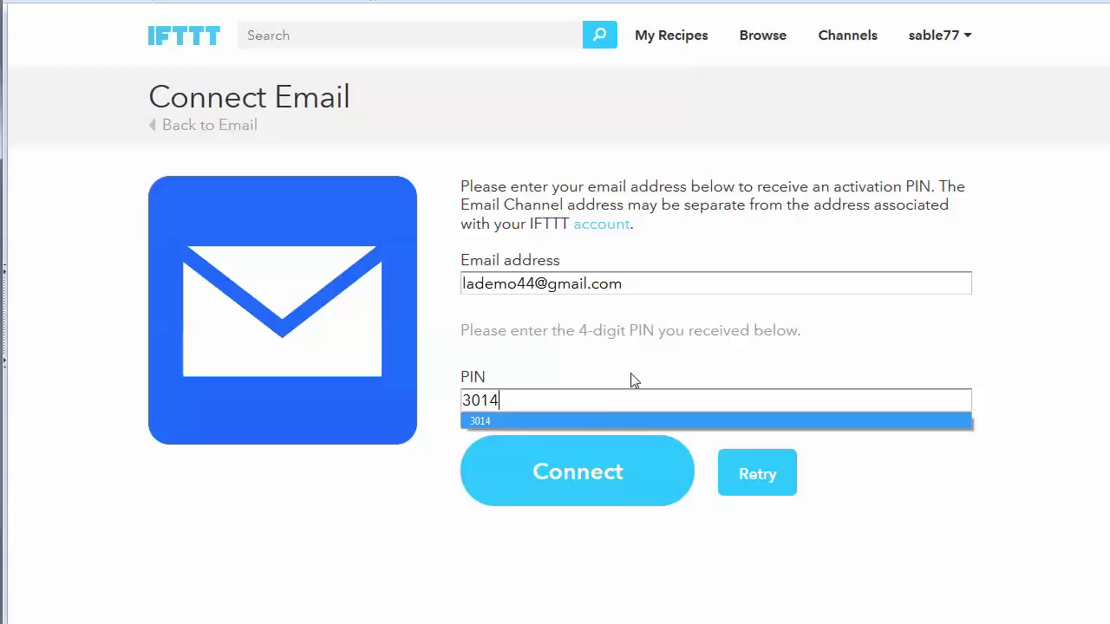
{"action": "left_click", "coordinate": [564, 484]}
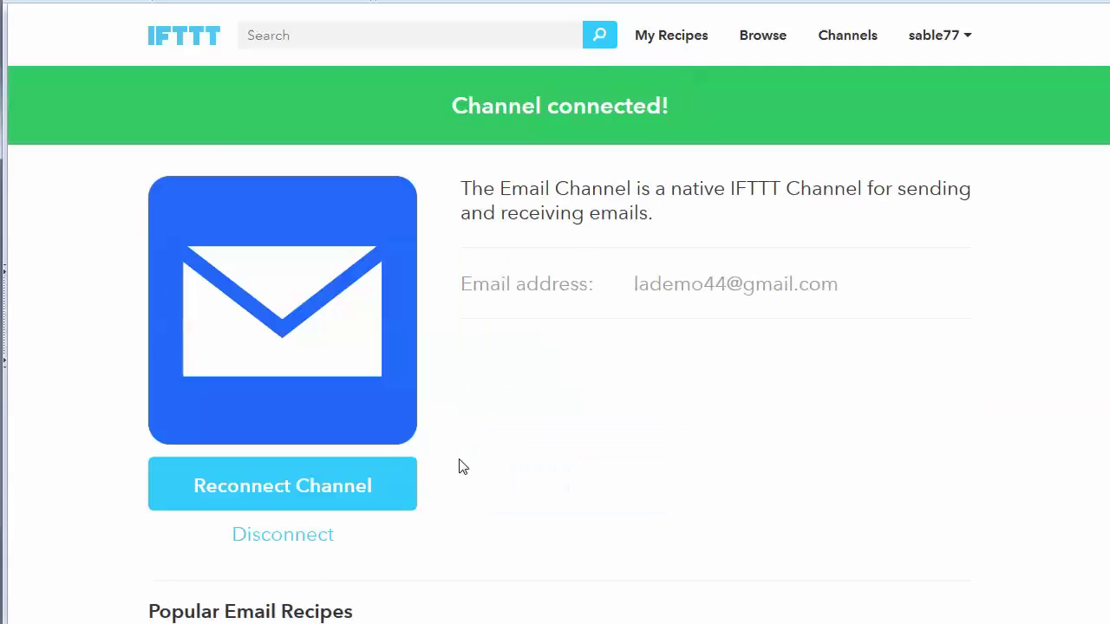
Start a new IF recipe from My Recipes and choose Feed as its trigger channel
{"action": "scroll", "coordinate": [744, 435], "scroll_direction": "down", "scroll_amount": 3}
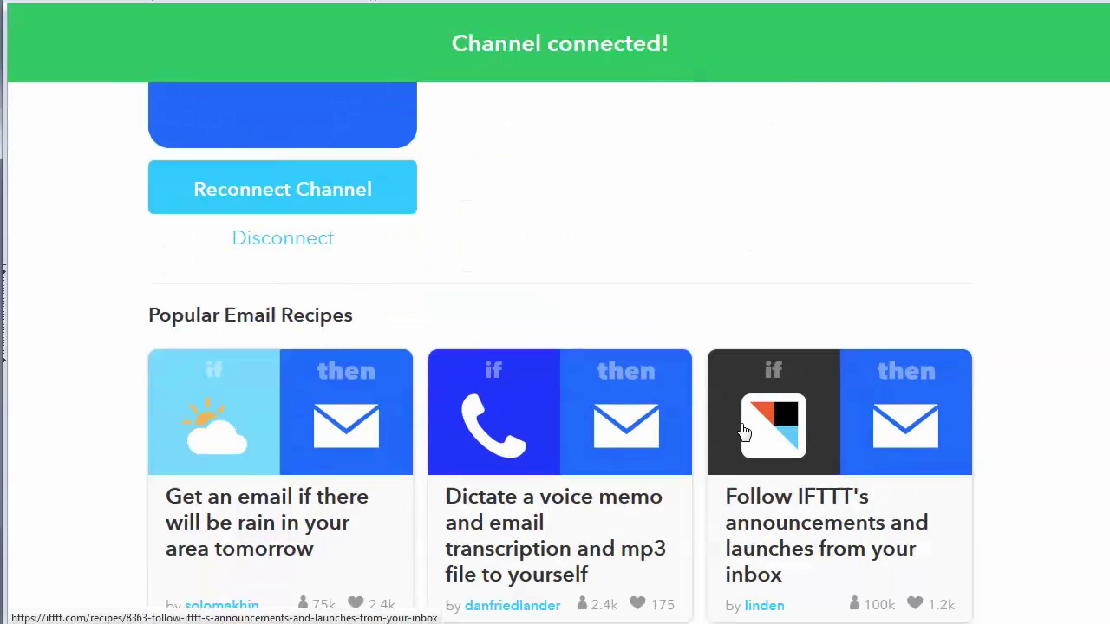
{"action": "scroll", "coordinate": [743, 417], "scroll_direction": "up", "scroll_amount": 3}
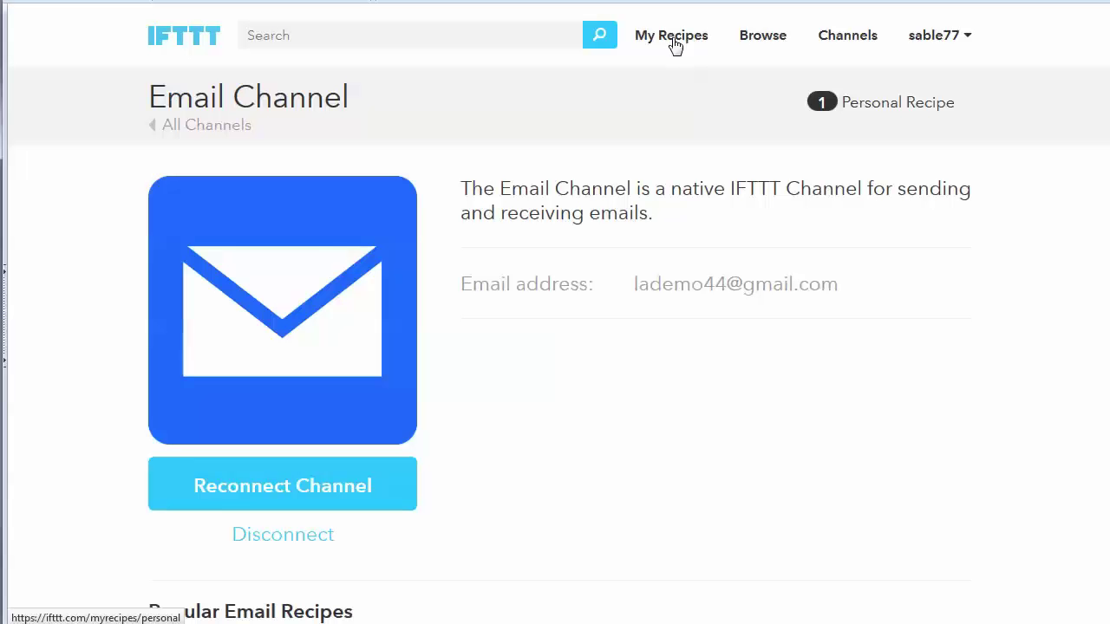
{"action": "left_click", "coordinate": [672, 40]}
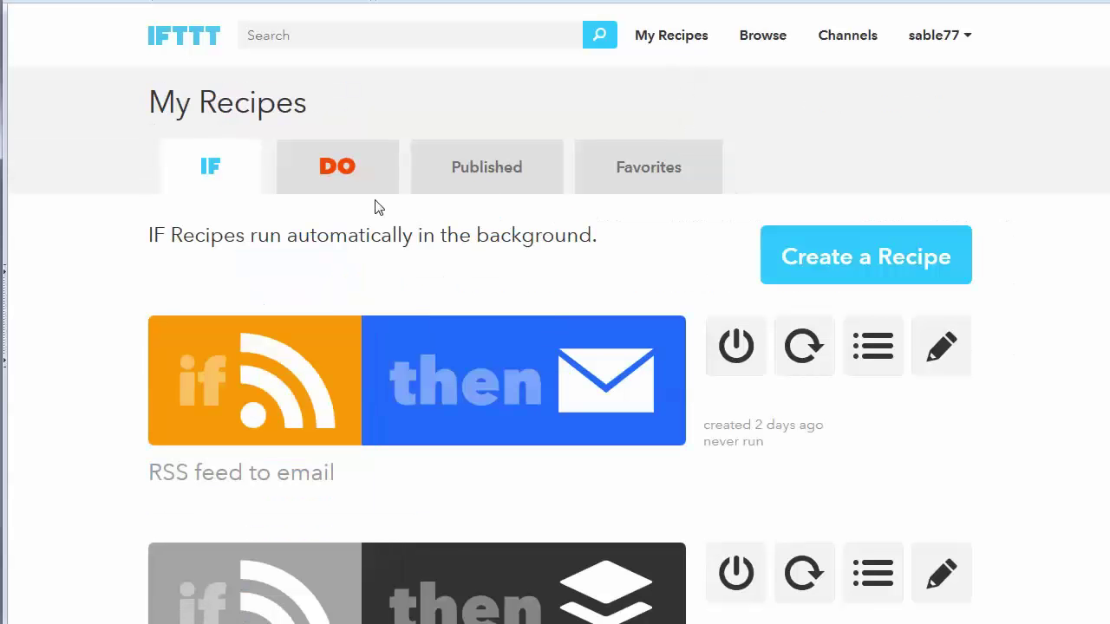
{"action": "left_click", "coordinate": [848, 273]}
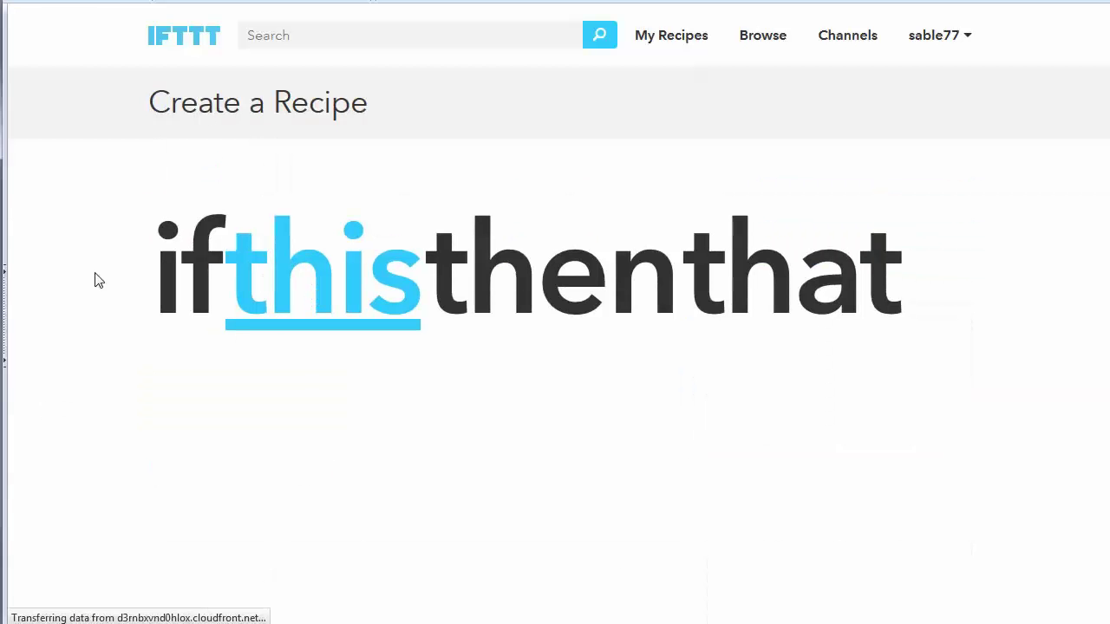
{"action": "left_click", "coordinate": [302, 292]}
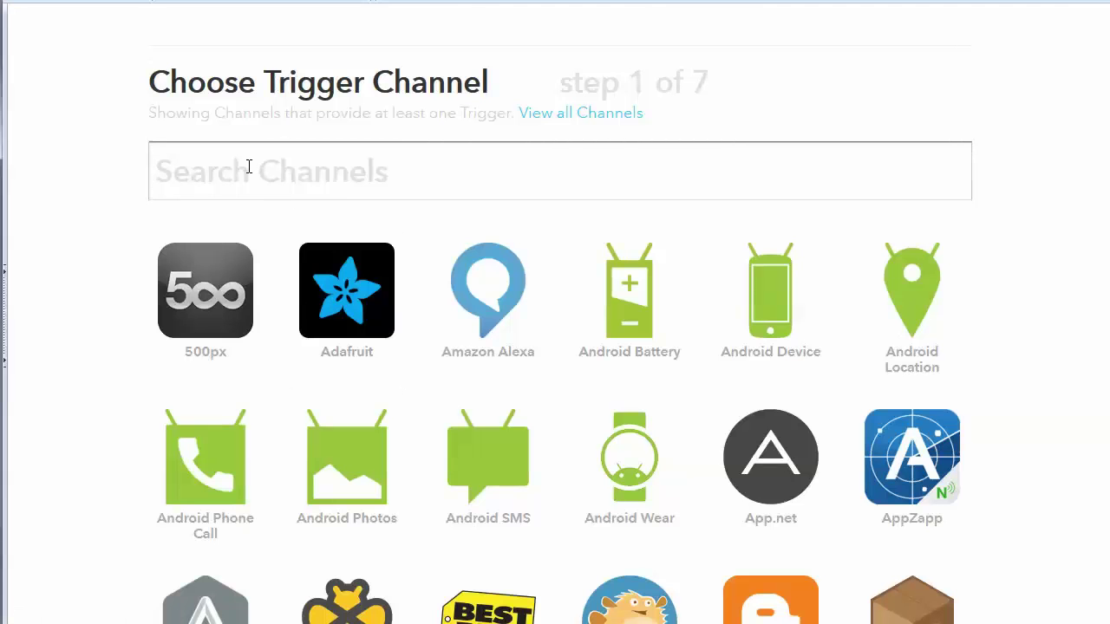
{"action": "type", "text": "Feed"}
{"action": "left_click", "coordinate": [347, 307]}
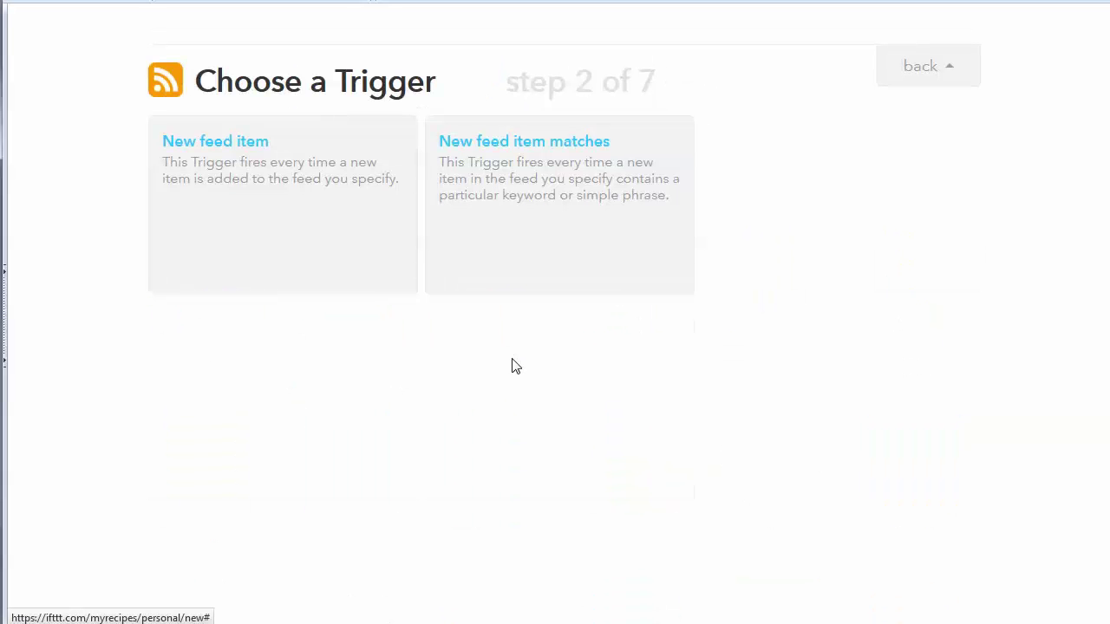
{"action": "left_click", "coordinate": [202, 153]}
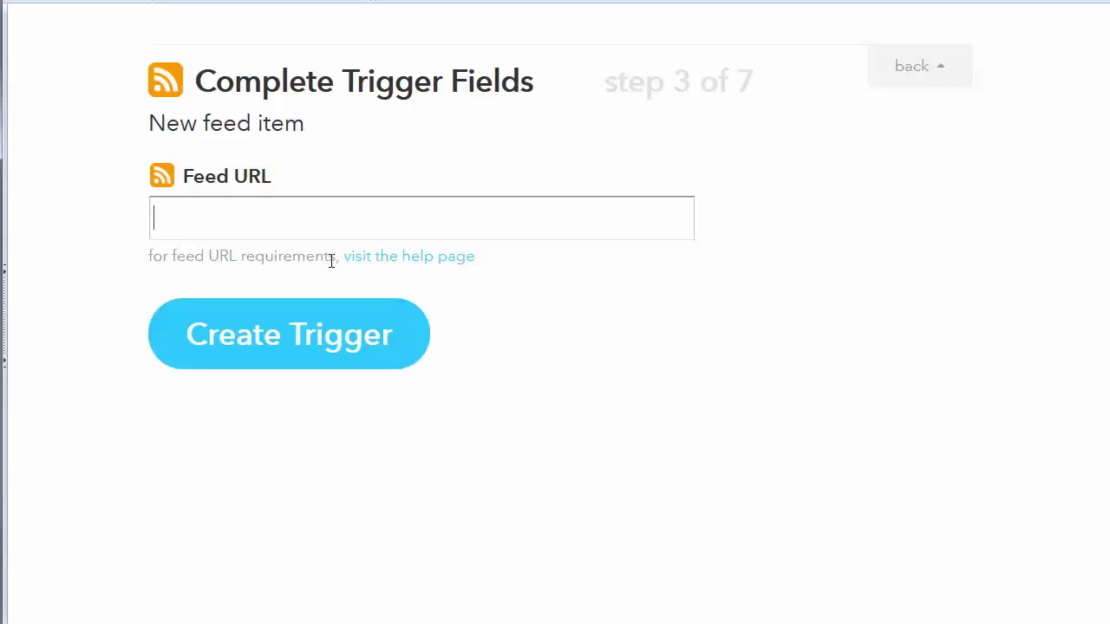
{"action": "left_click", "coordinate": [198, 222]}
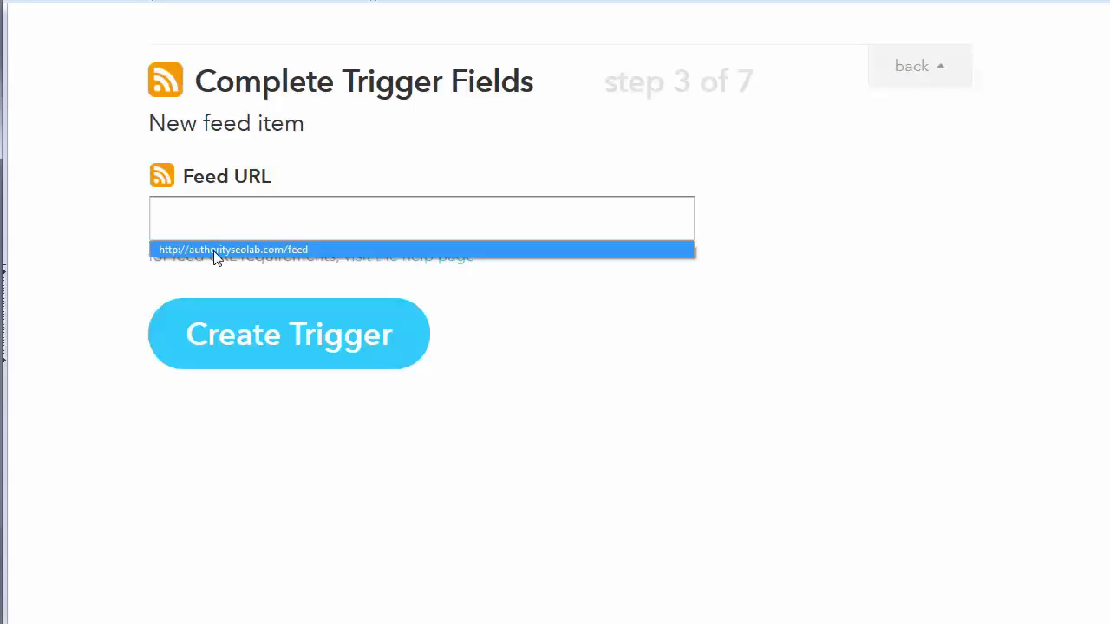
{"action": "left_click", "coordinate": [213, 251]}
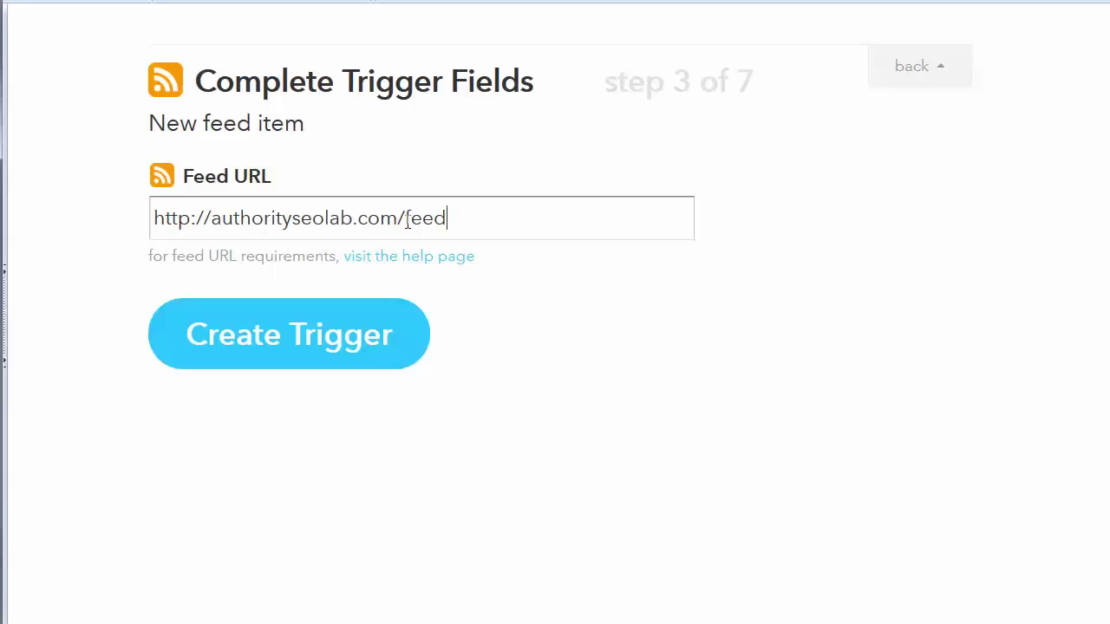
{"action": "left_click", "coordinate": [302, 345]}
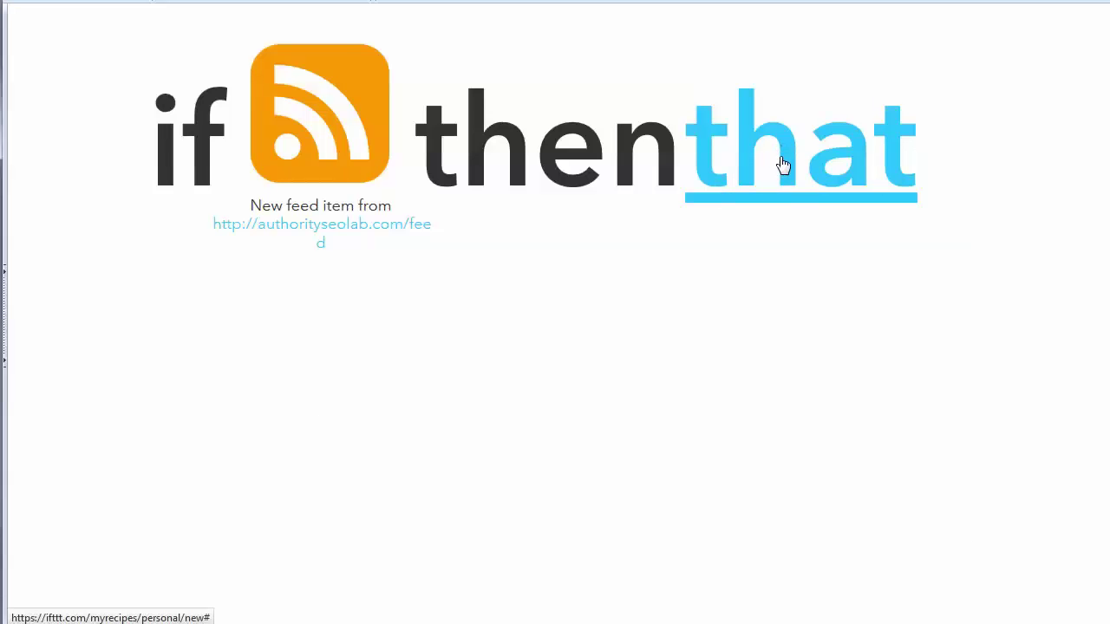
Choose Email as the recipe's action channel with the "Send me an email" action
{"action": "left_click", "coordinate": [783, 165]}
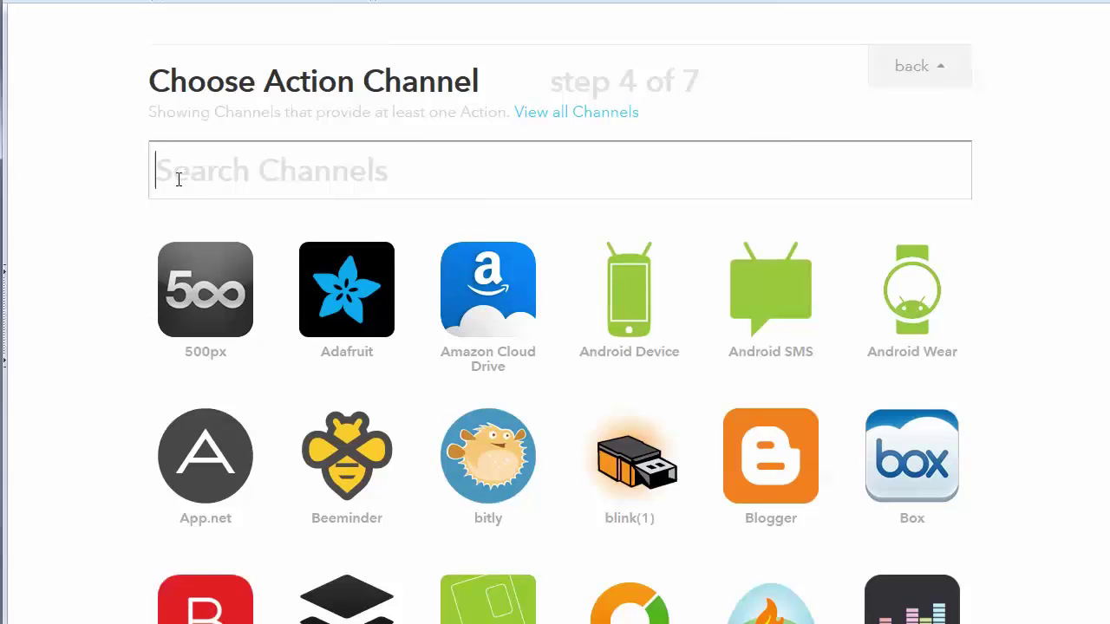
{"action": "type", "text": "Emai"}
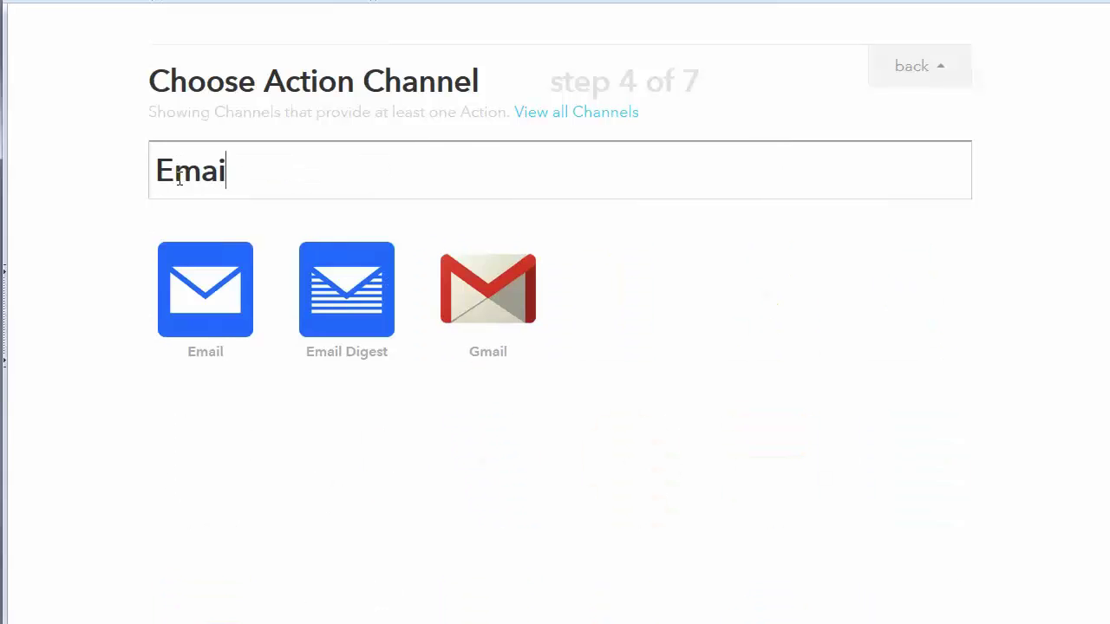
{"action": "left_click", "coordinate": [220, 305]}
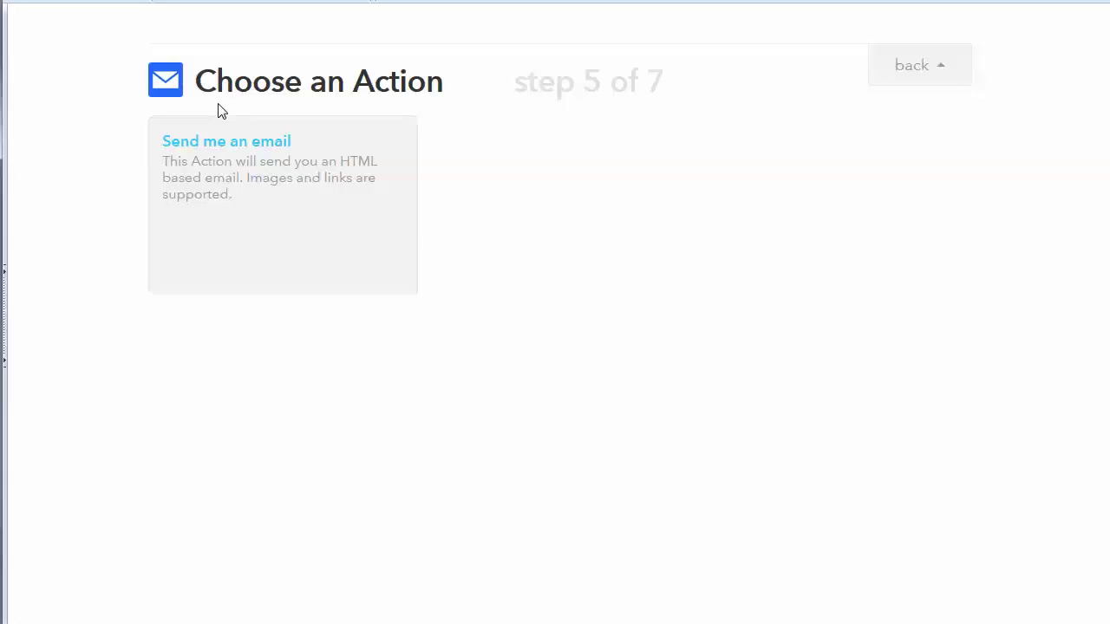
{"action": "left_click", "coordinate": [229, 199]}
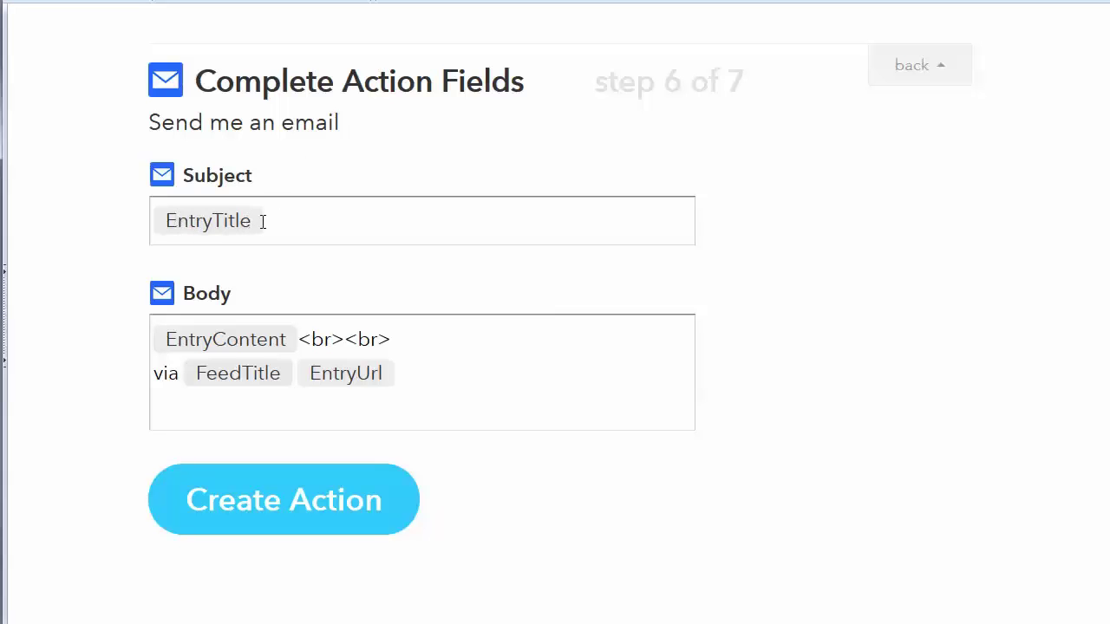
Examine the {{EntryTitle}} ingredient in the email action's Subject field
{"action": "left_click", "coordinate": [294, 224]}
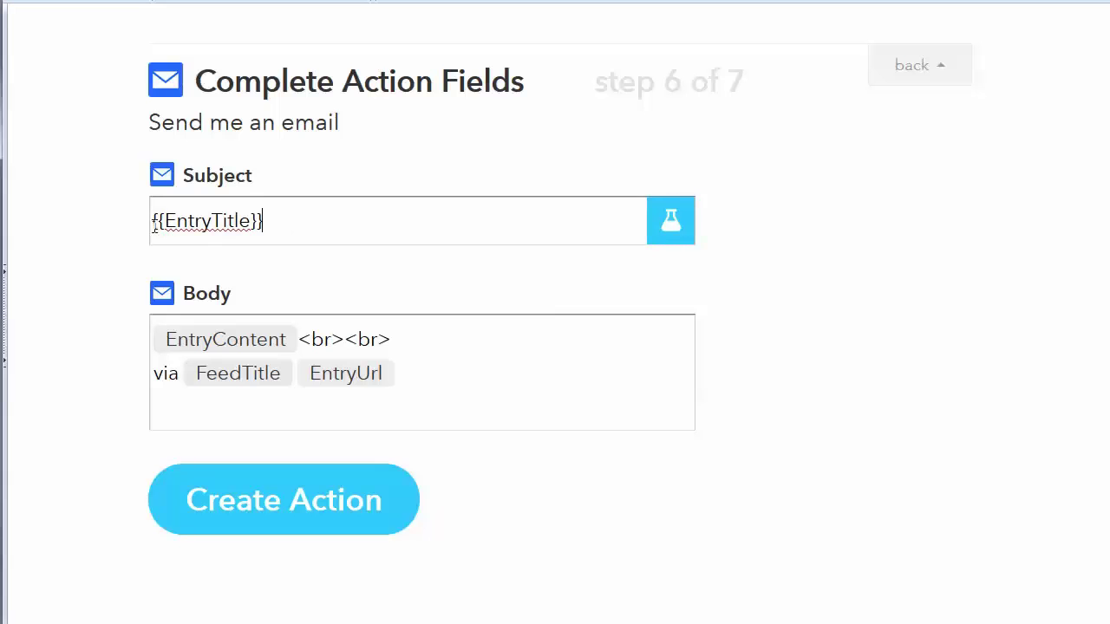
{"action": "left_click_drag", "start_coordinate": [155, 224], "coordinate": [164, 227]}
{"action": "left_click_drag", "start_coordinate": [248, 224], "coordinate": [151, 224]}
{"action": "left_click", "coordinate": [280, 225]}
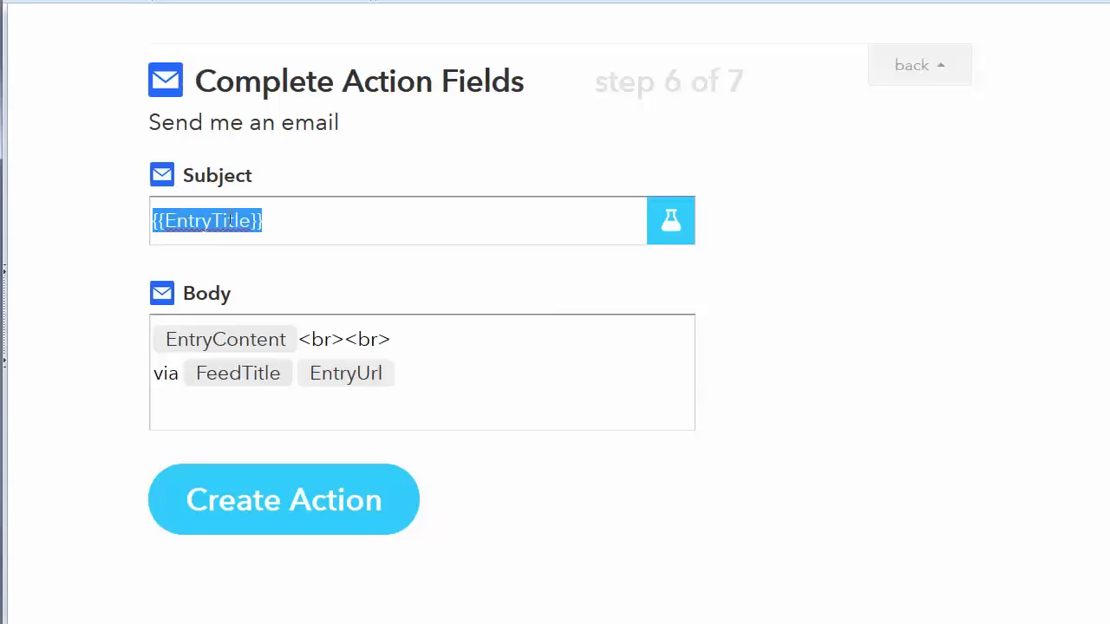
{"action": "left_click", "coordinate": [308, 218]}
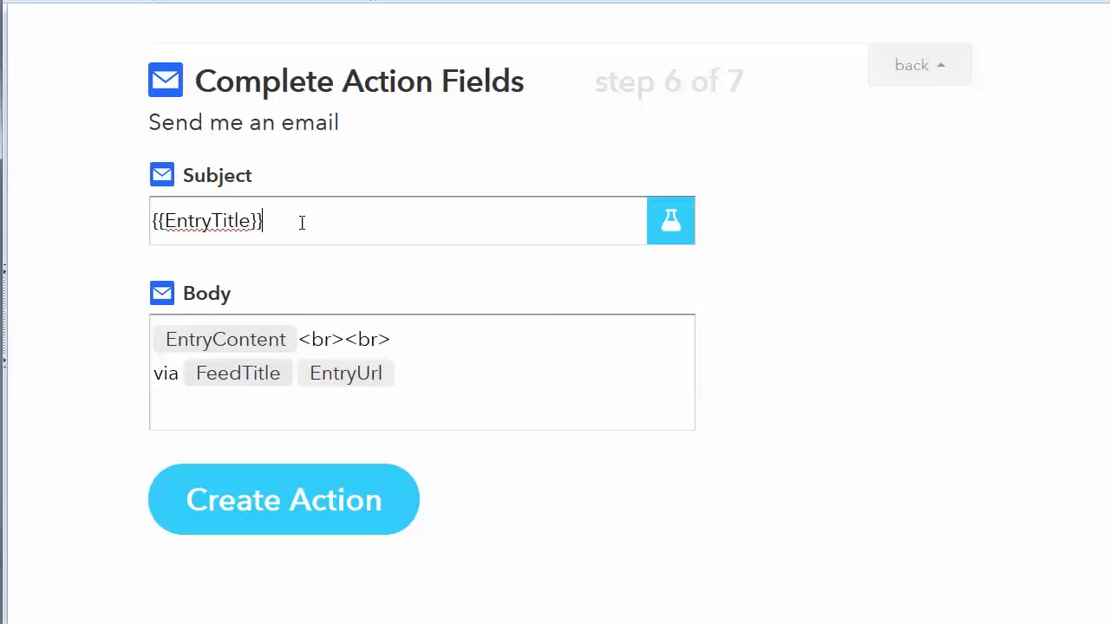
Examine the EntryContent, FeedTitle and EntryUrl ingredients in the email action's Body field
{"action": "left_click", "coordinate": [447, 342]}
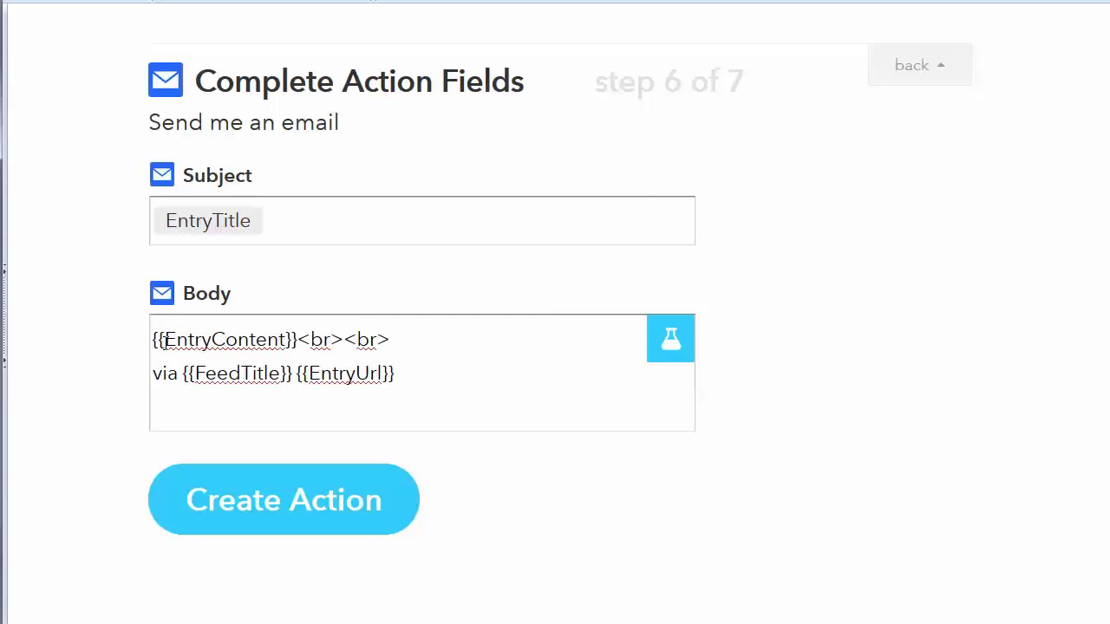
{"action": "left_click_drag", "start_coordinate": [153, 340], "coordinate": [301, 339]}
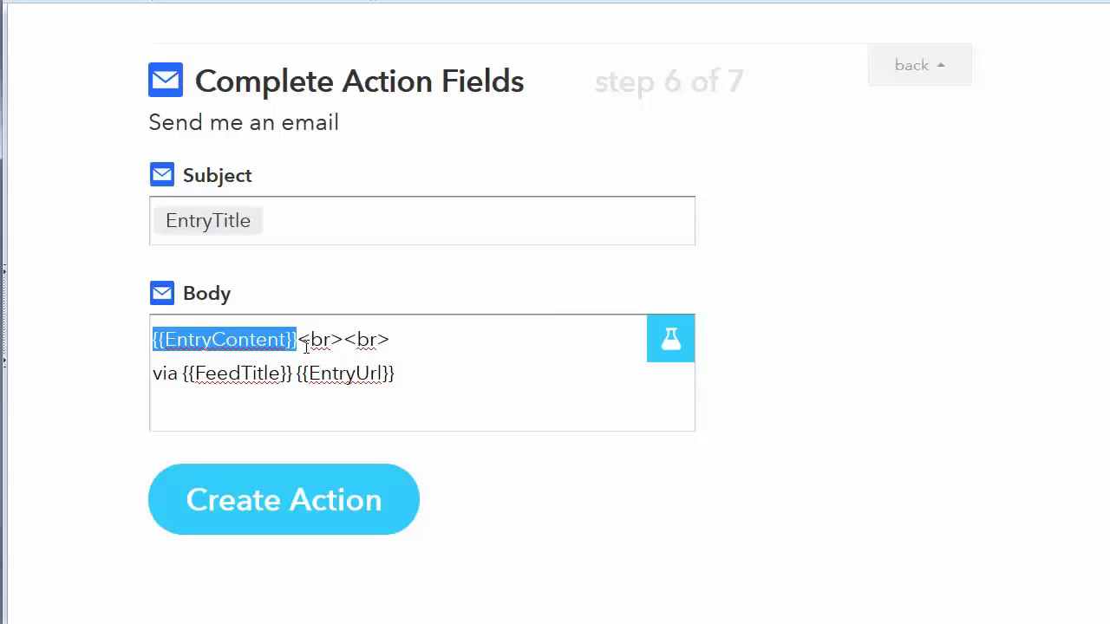
{"action": "mouse_move", "coordinate": [294, 341]}
{"action": "left_mouse_down"}
{"action": "mouse_move", "coordinate": [377, 339]}
{"action": "mouse_move", "coordinate": [309, 355]}
{"action": "mouse_move", "coordinate": [299, 343]}
{"action": "left_mouse_up"}
{"action": "left_click", "coordinate": [401, 345]}
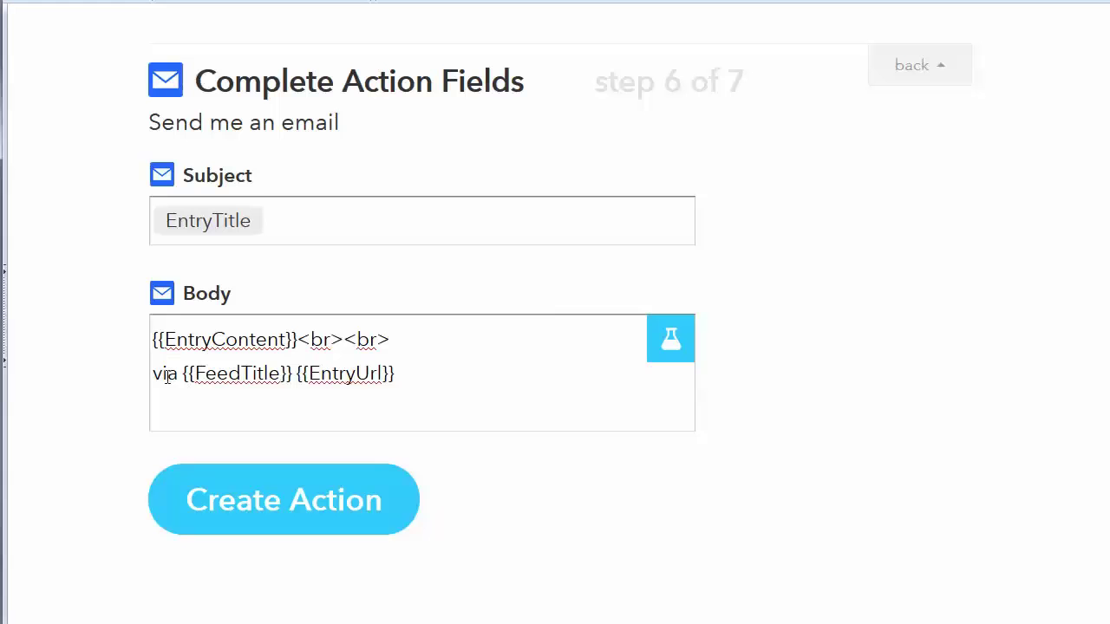
{"action": "left_click", "coordinate": [243, 374]}
{"action": "left_click_drag", "start_coordinate": [195, 374], "coordinate": [387, 387]}
{"action": "left_click", "coordinate": [314, 374]}
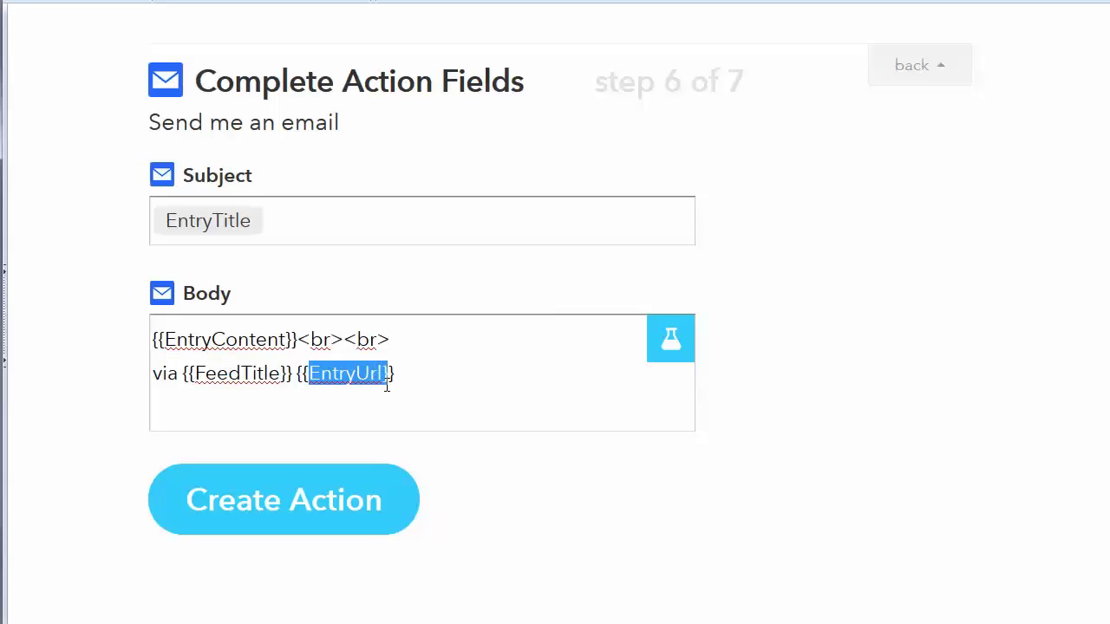
{"action": "left_click", "coordinate": [373, 376]}
{"action": "left_click", "coordinate": [422, 375]}
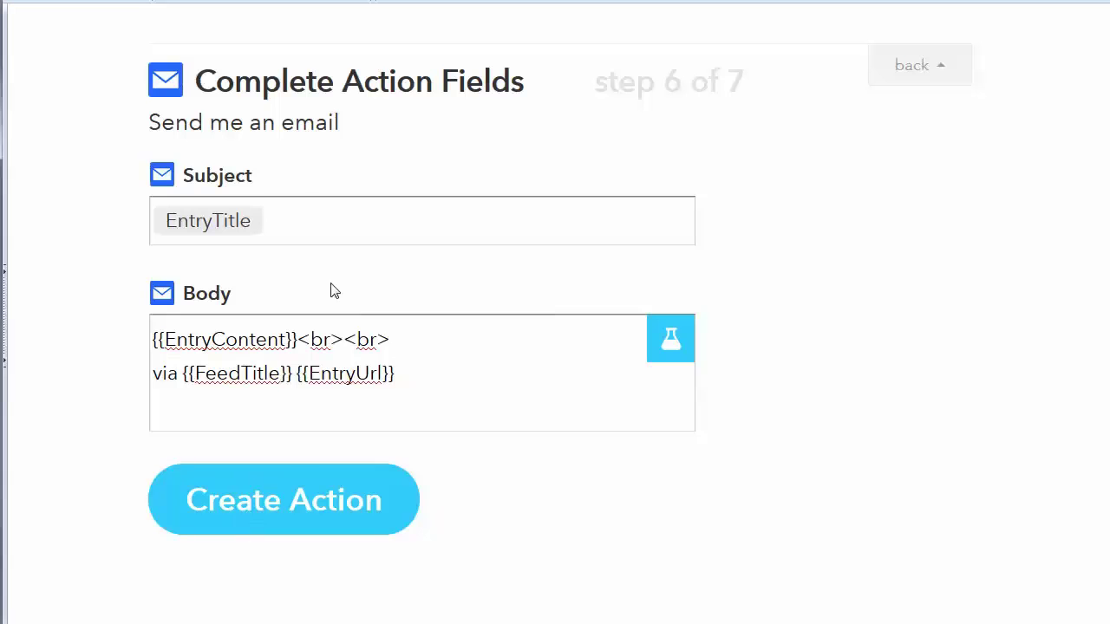
Append _RSS after {{EntryTitle}} in the email Subject and finish creating the action and its recipe
{"action": "left_click", "coordinate": [311, 221]}
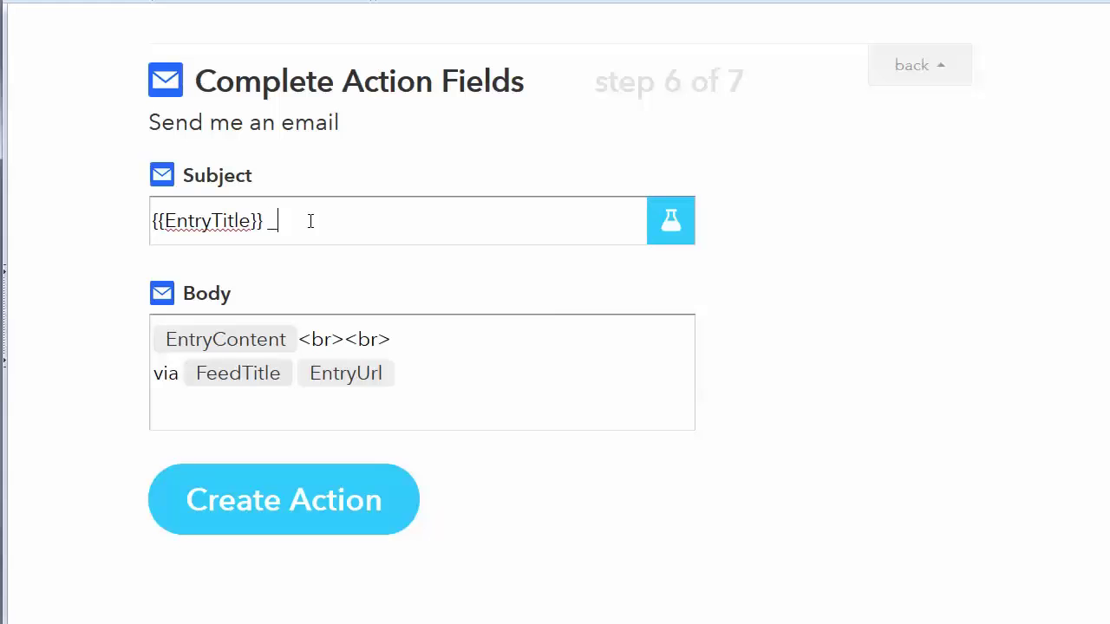
{"action": "type", "text": "RSS"}
{"action": "left_click", "coordinate": [299, 502]}
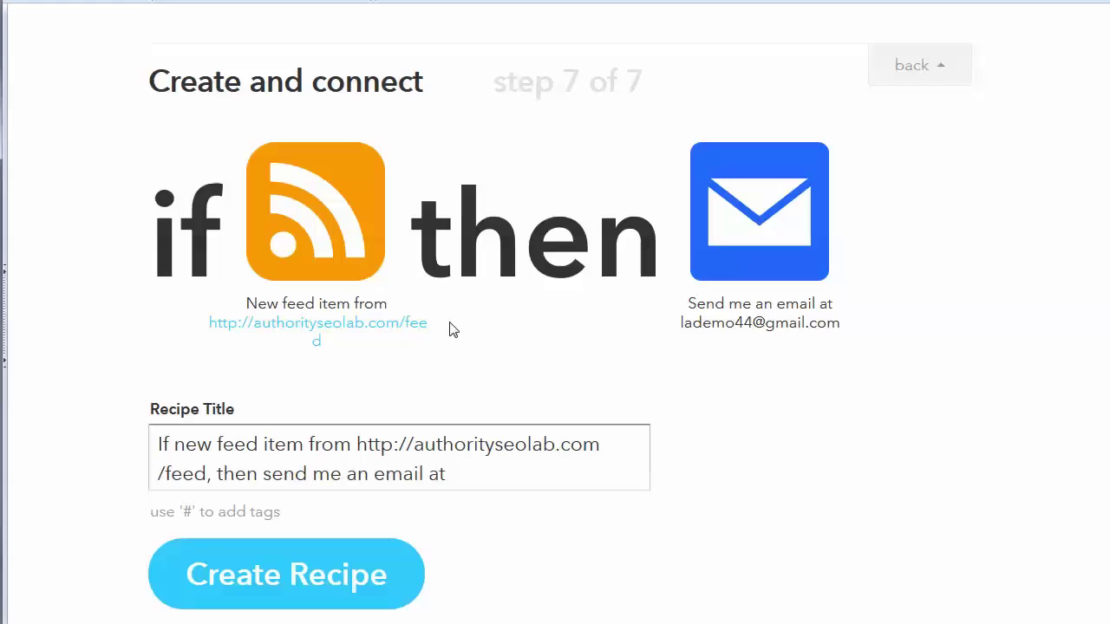
{"action": "left_click", "coordinate": [495, 477]}
{"action": "left_click", "coordinate": [337, 587]}
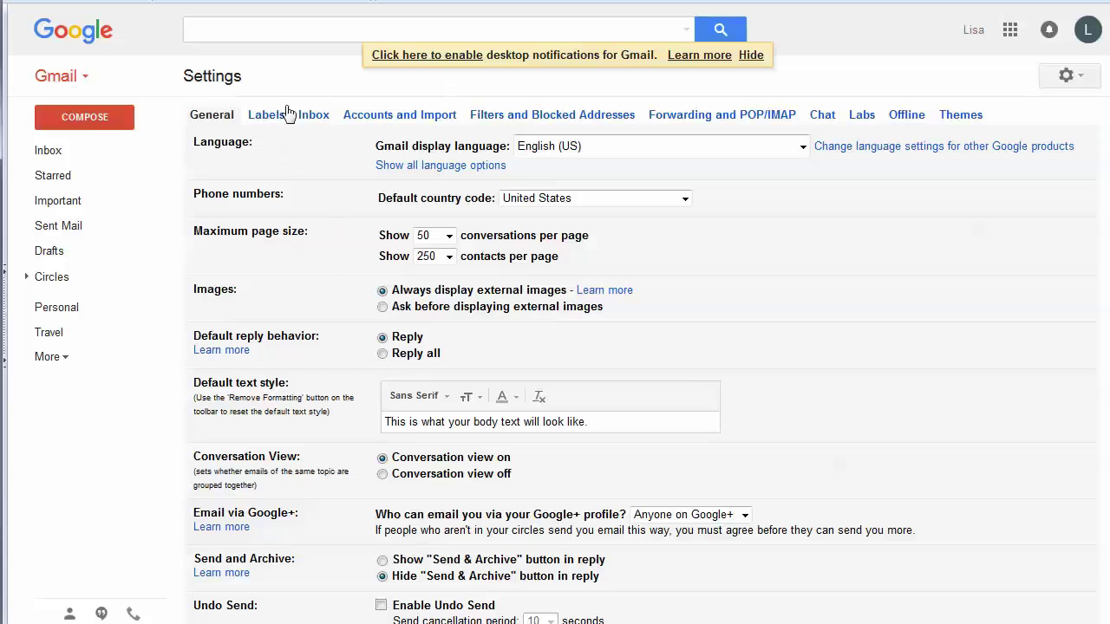
In Gmail's filter settings, start a new filter for incoming messages with _RSS in the subject
{"action": "left_click", "coordinate": [525, 120]}
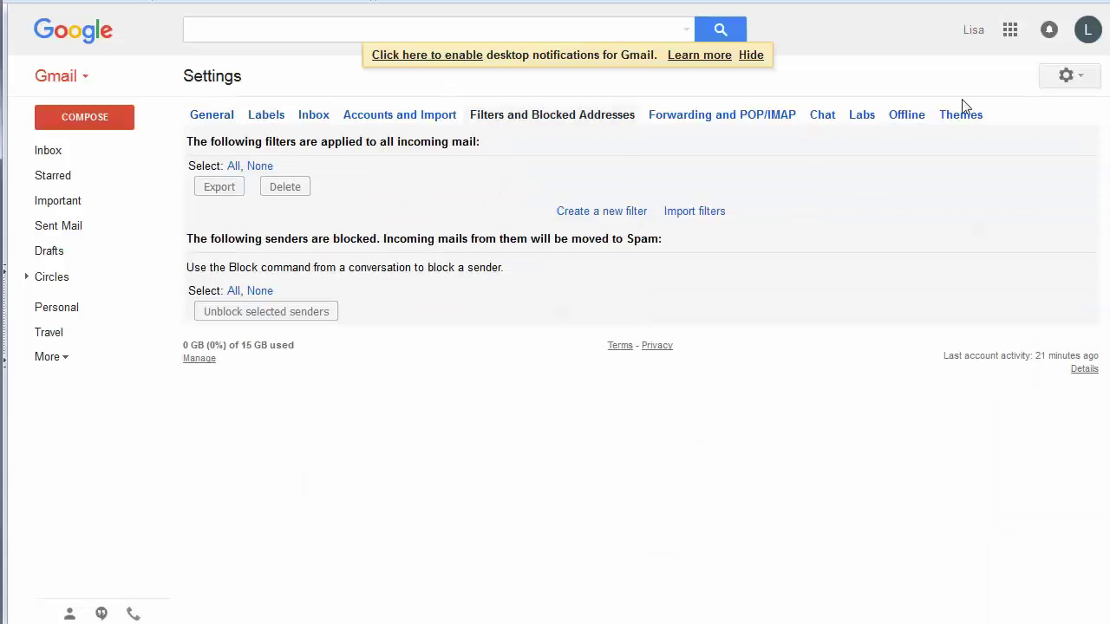
{"action": "left_click", "coordinate": [1068, 76]}
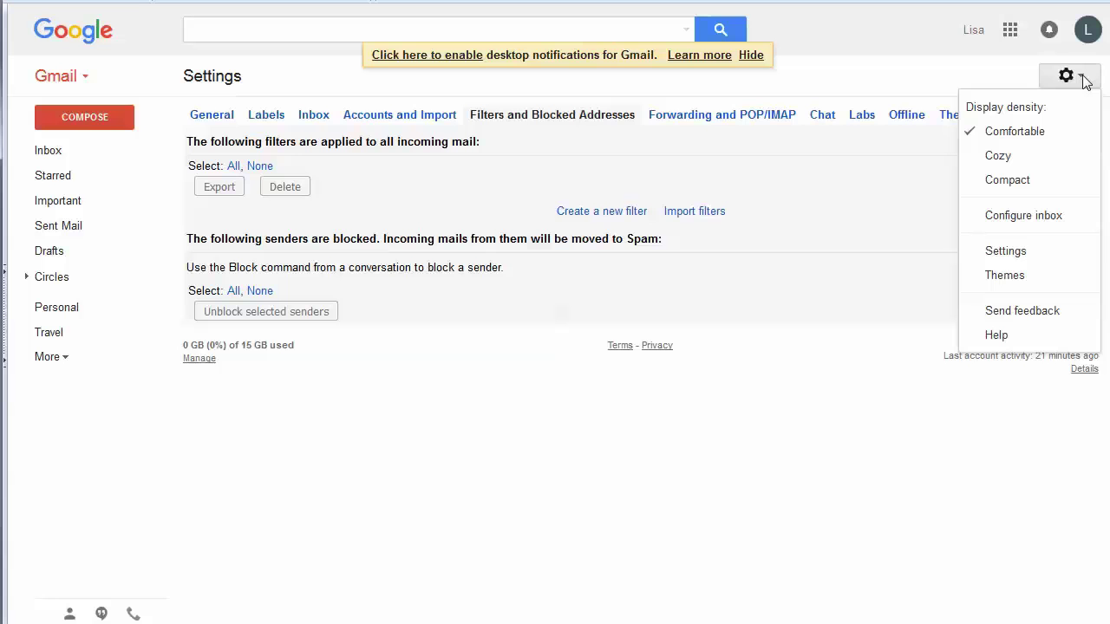
{"action": "left_click", "coordinate": [951, 88]}
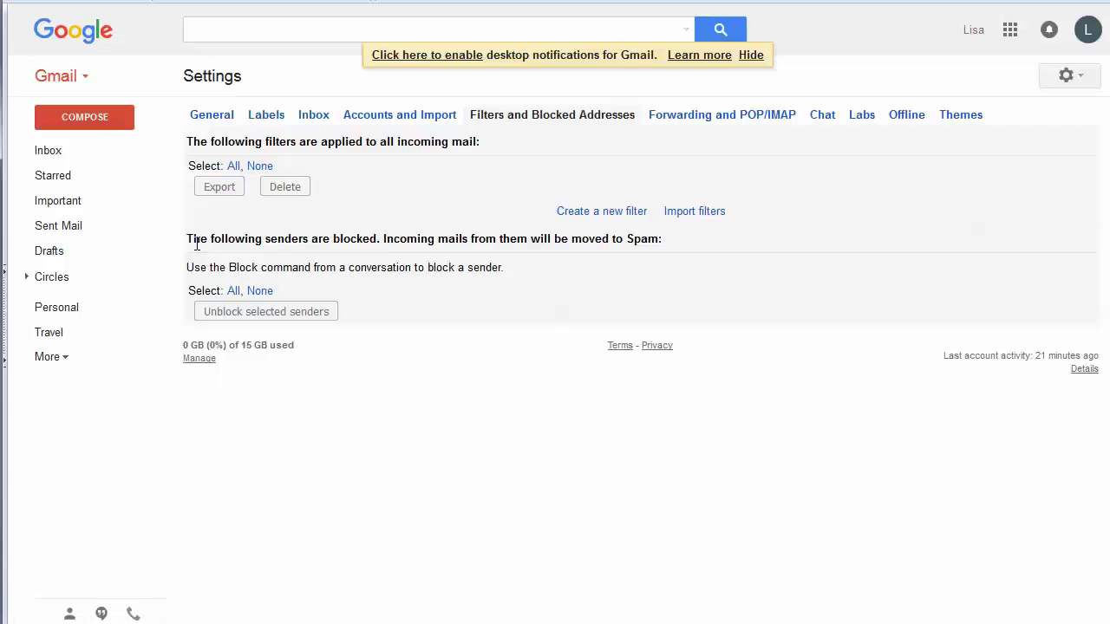
{"action": "left_click", "coordinate": [602, 213]}
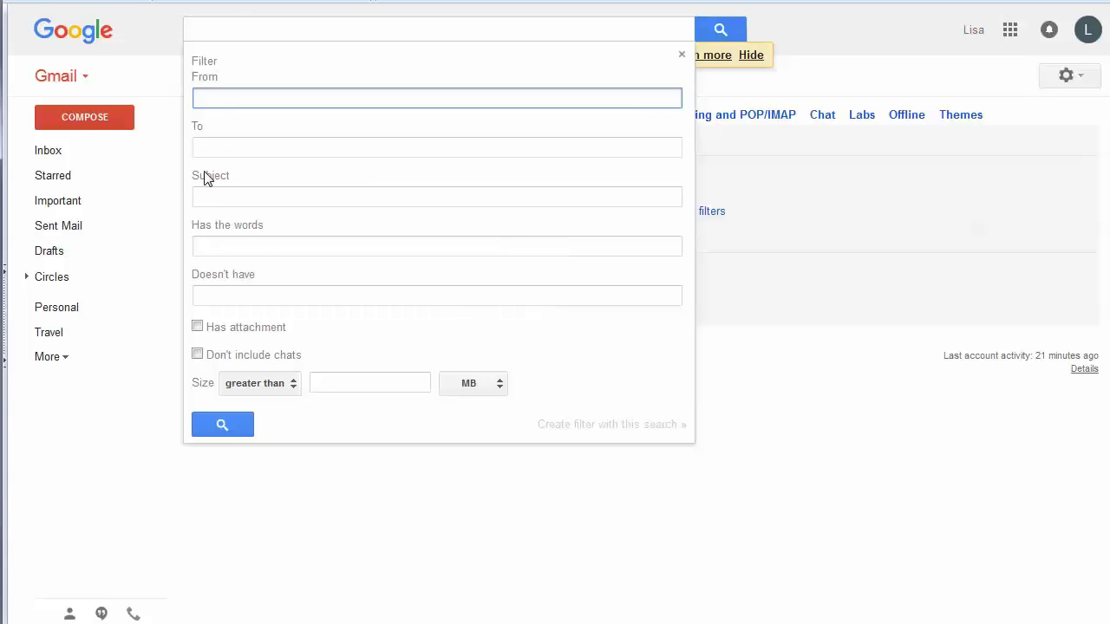
{"action": "left_click", "coordinate": [217, 198]}
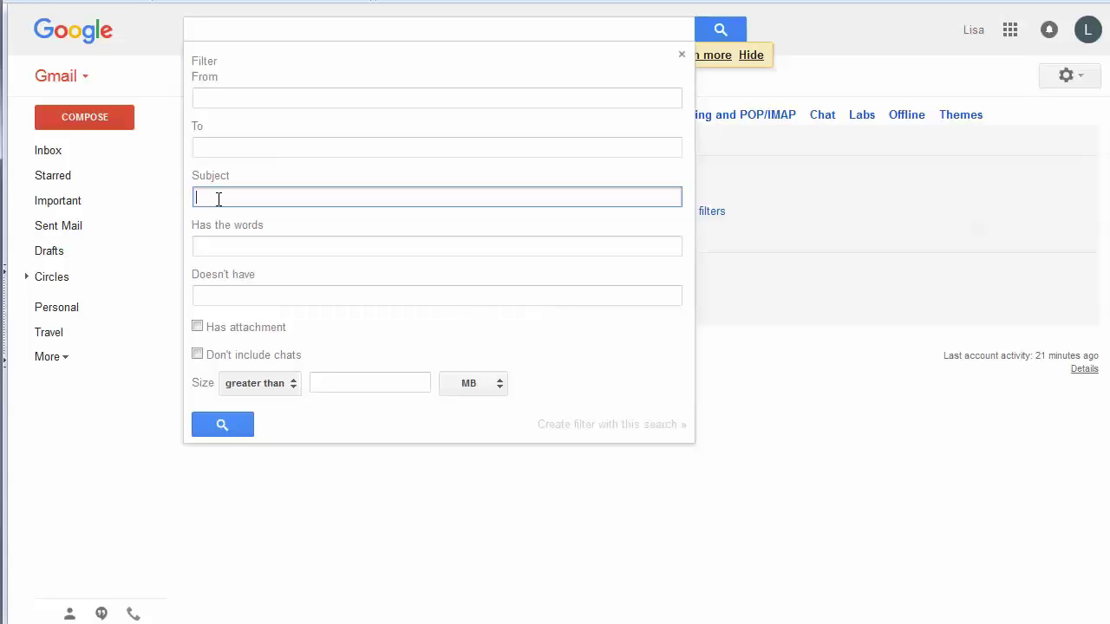
{"action": "type", "text": "J"}
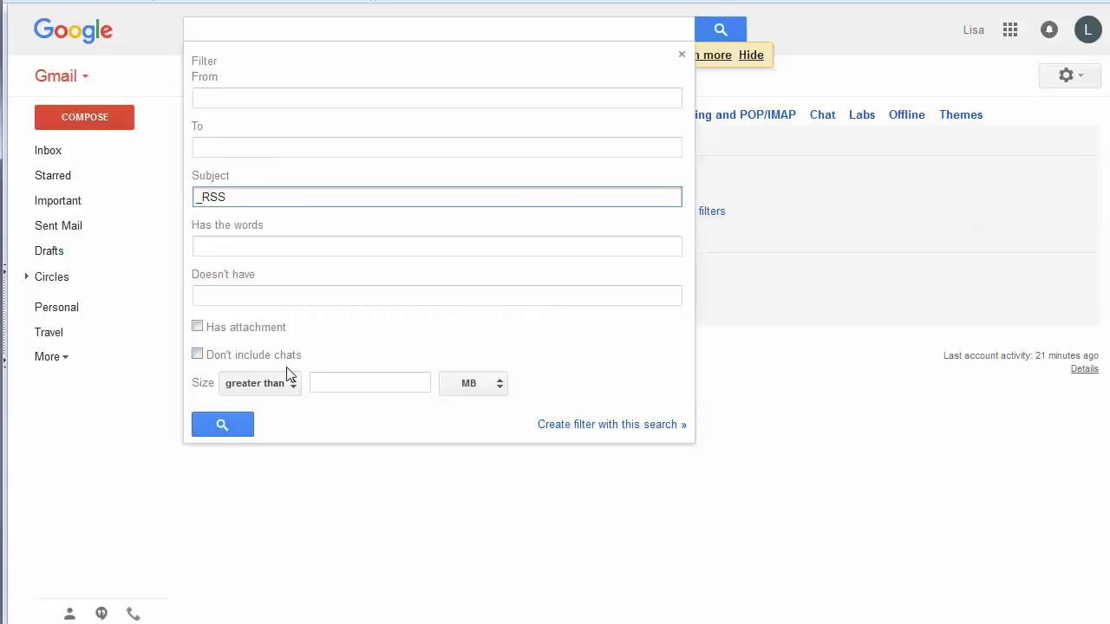
{"action": "left_click", "coordinate": [607, 425]}
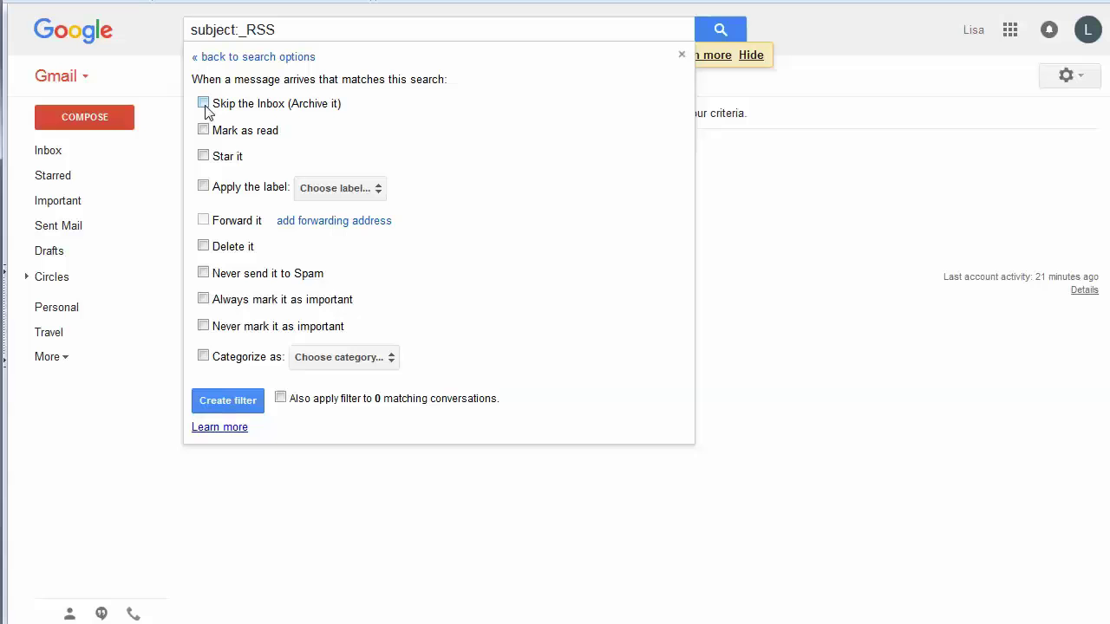
Set the filter to skip the inbox and apply a label to matching messages
{"action": "left_click", "coordinate": [204, 104]}
{"action": "left_click", "coordinate": [204, 104]}
{"action": "left_click", "coordinate": [203, 187]}
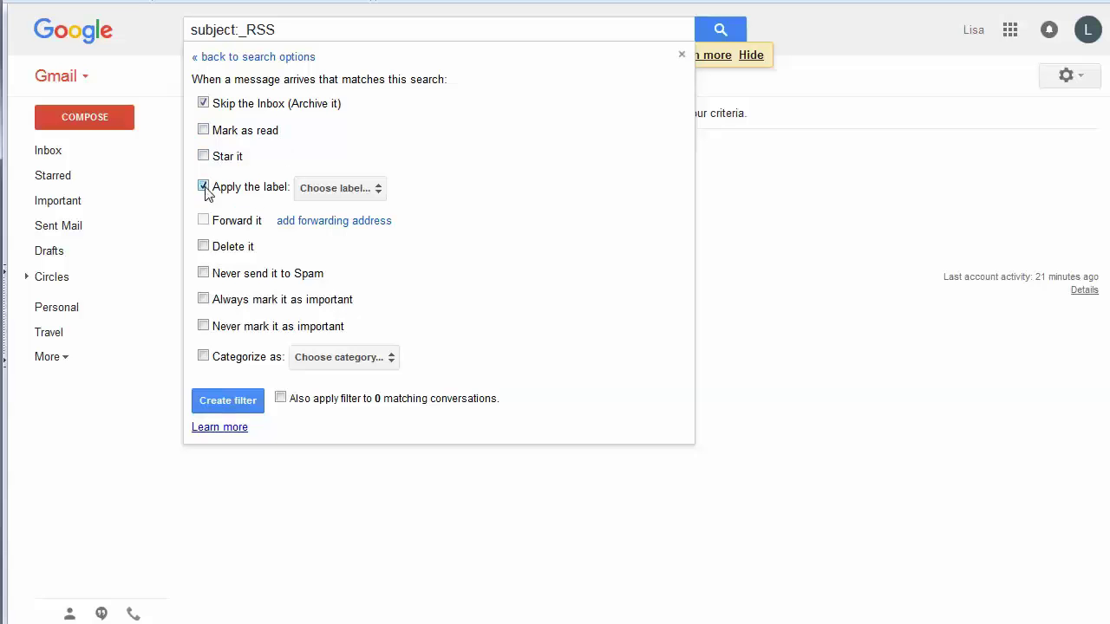
Create a new un-nested label named Feed Reader Content for the filter and save the filter
{"action": "left_click", "coordinate": [376, 191]}
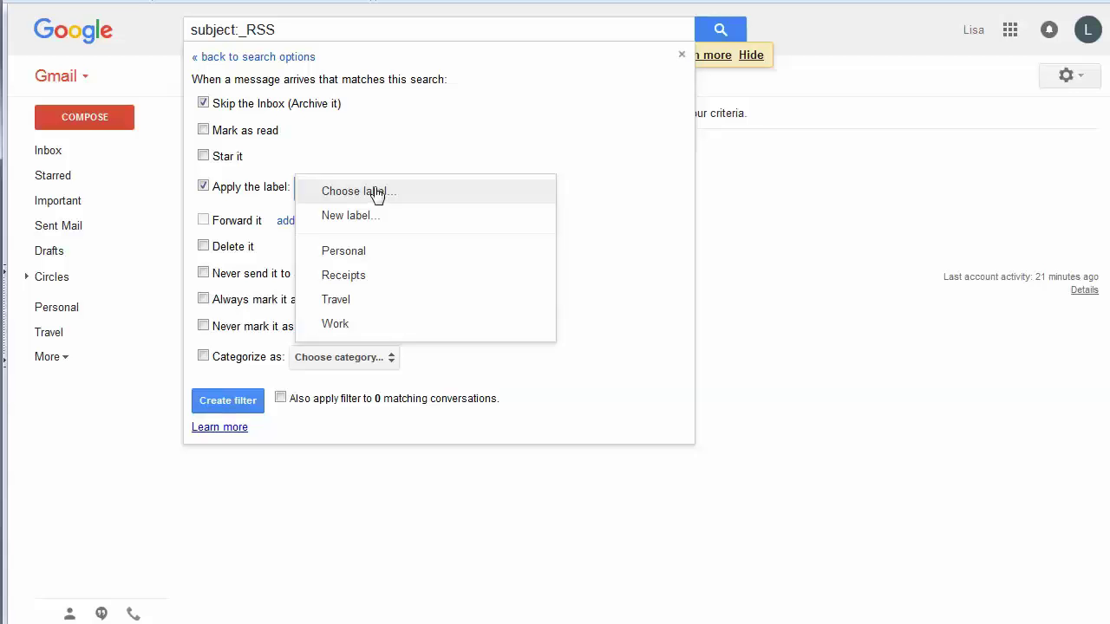
{"action": "left_click", "coordinate": [352, 216]}
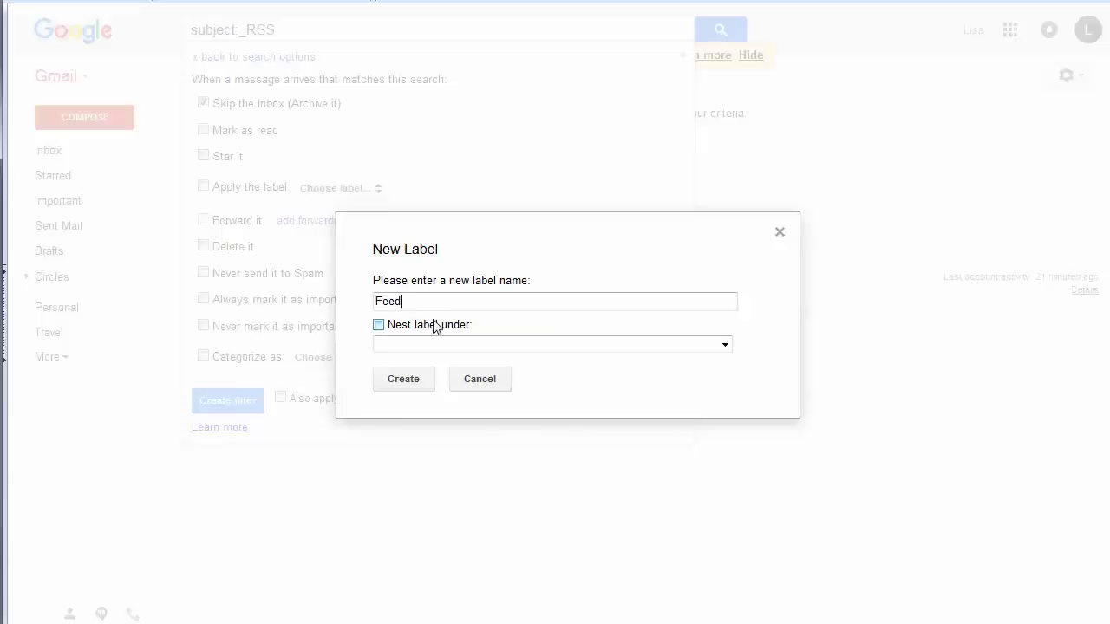
{"action": "type", "text": "Feed Reader Content"}
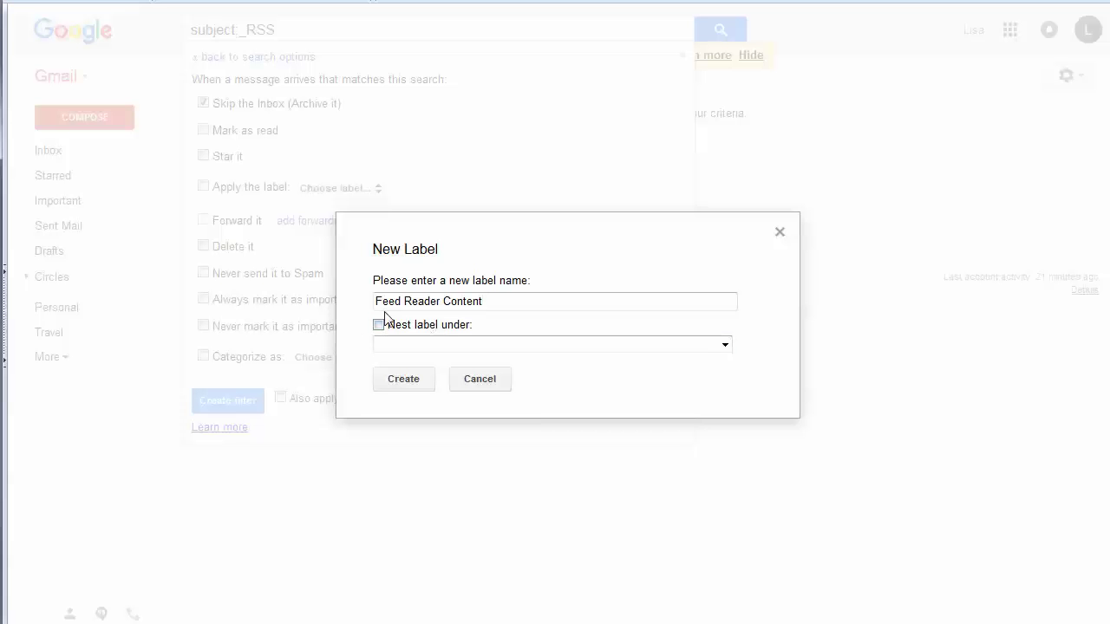
{"action": "left_click", "coordinate": [562, 298]}
{"action": "left_click", "coordinate": [437, 343]}
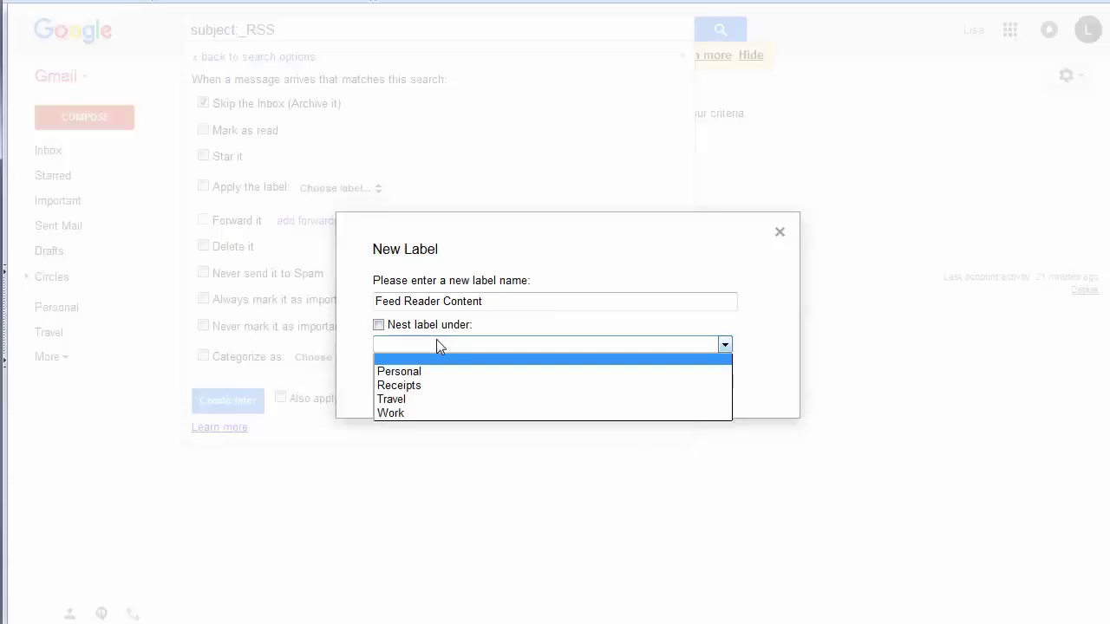
{"action": "left_click", "coordinate": [437, 343]}
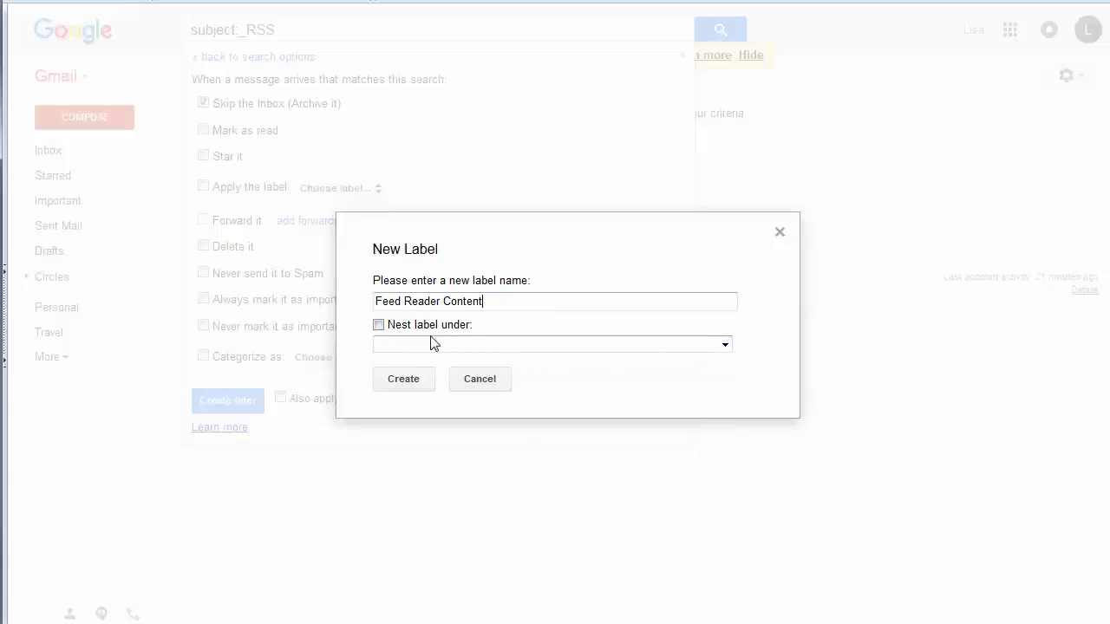
{"action": "left_click", "coordinate": [403, 383]}
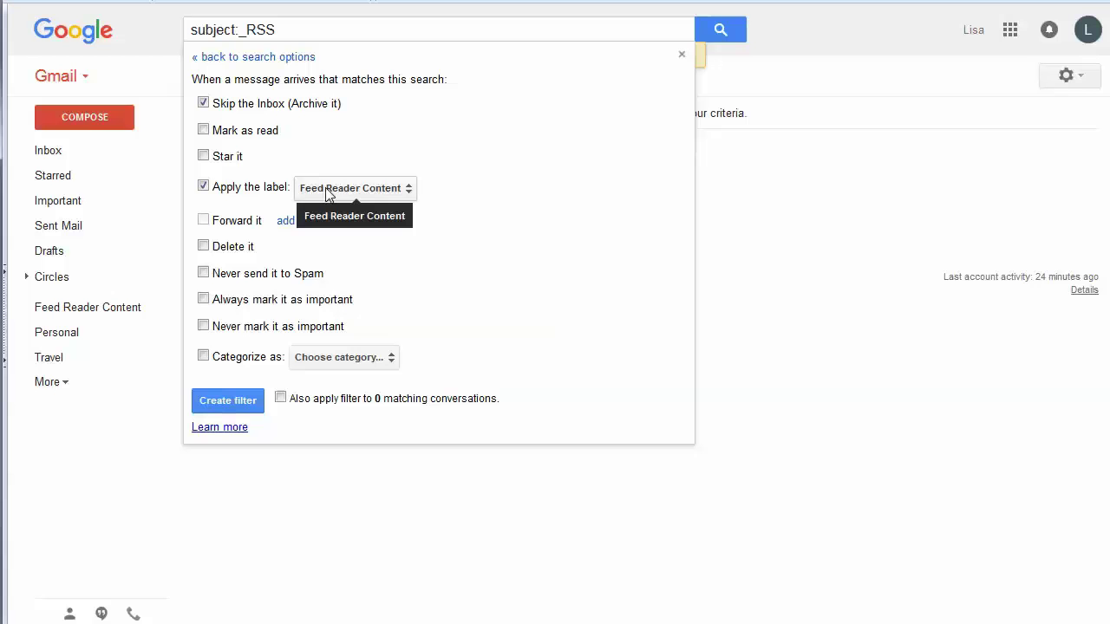
{"action": "left_click", "coordinate": [228, 401]}
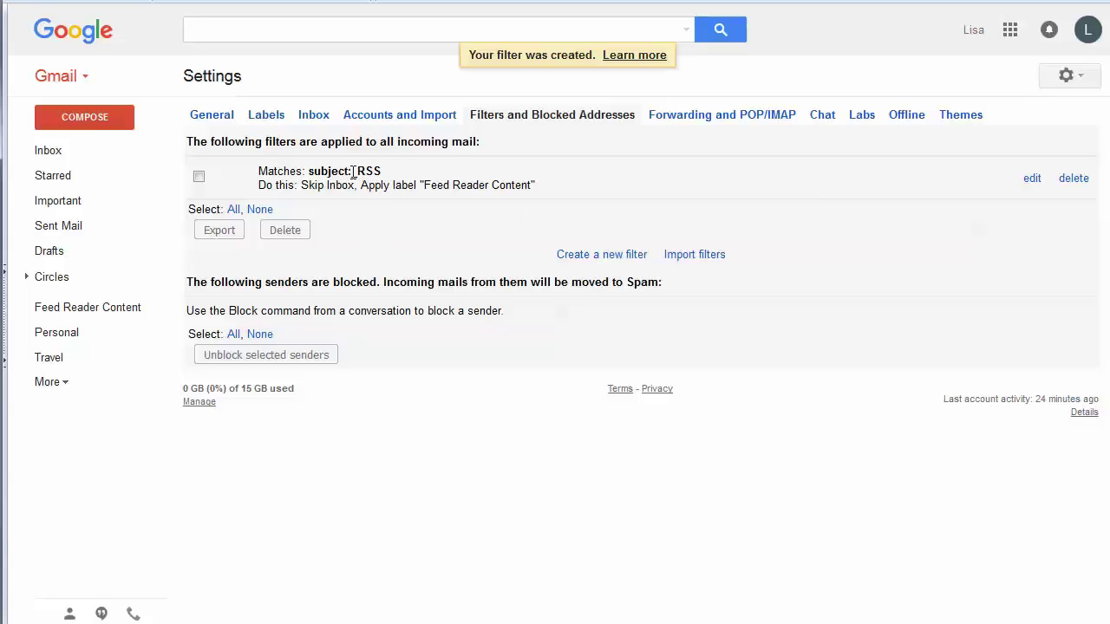
Review the saved filter's _RSS subject match and the options of the Feed Reader Content label
{"action": "left_click_drag", "start_coordinate": [353, 171], "coordinate": [383, 172]}
{"action": "left_click", "coordinate": [401, 173]}
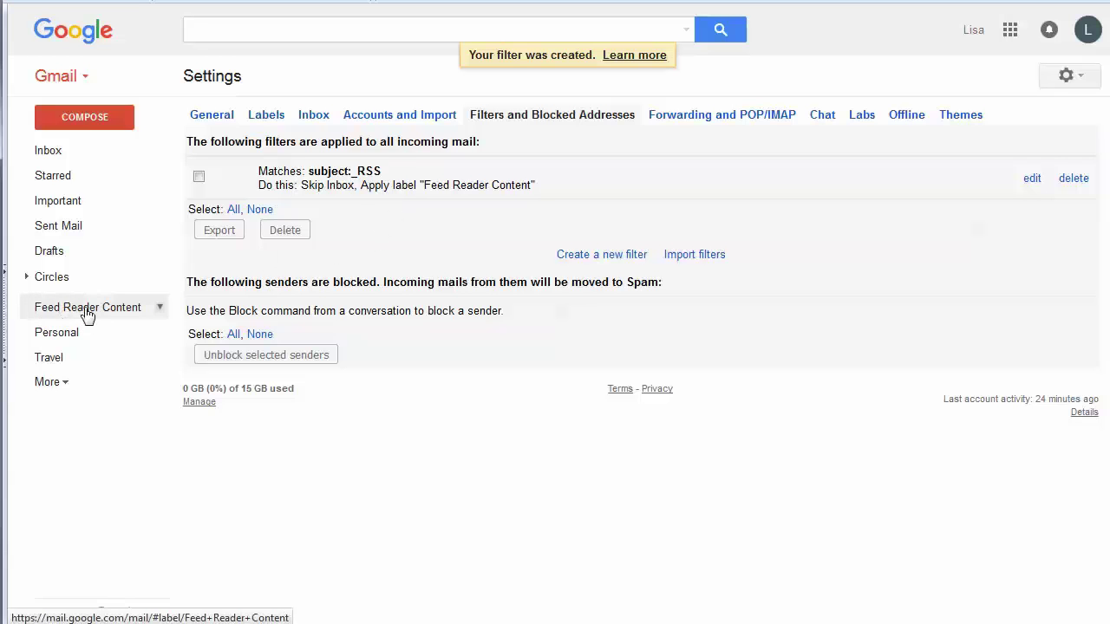
{"action": "left_click", "coordinate": [159, 307]}
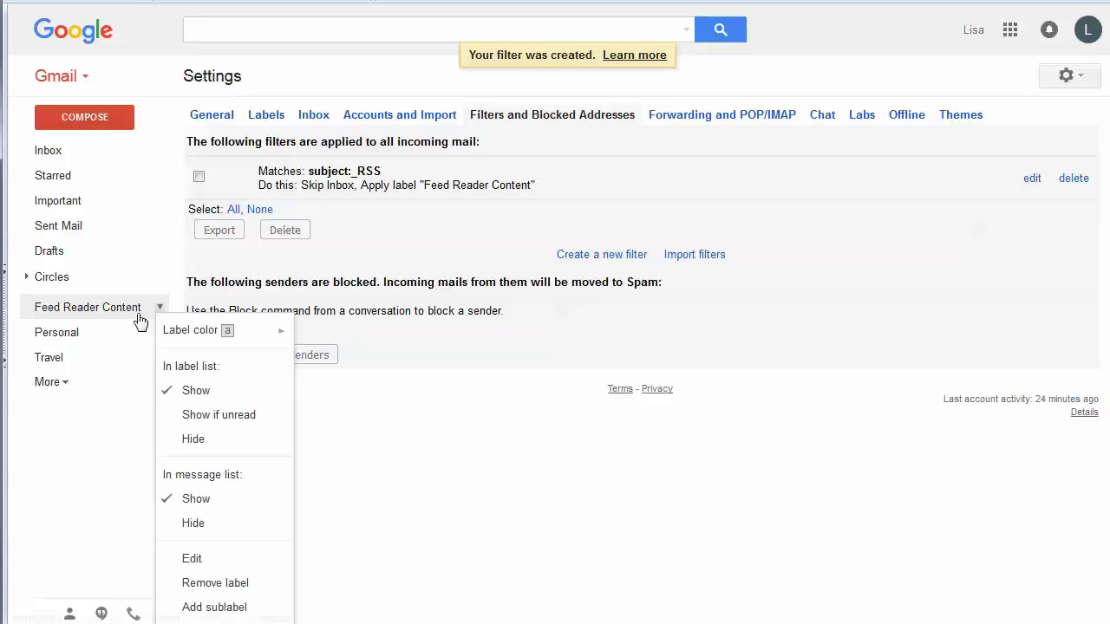
{"action": "left_click", "coordinate": [98, 415]}
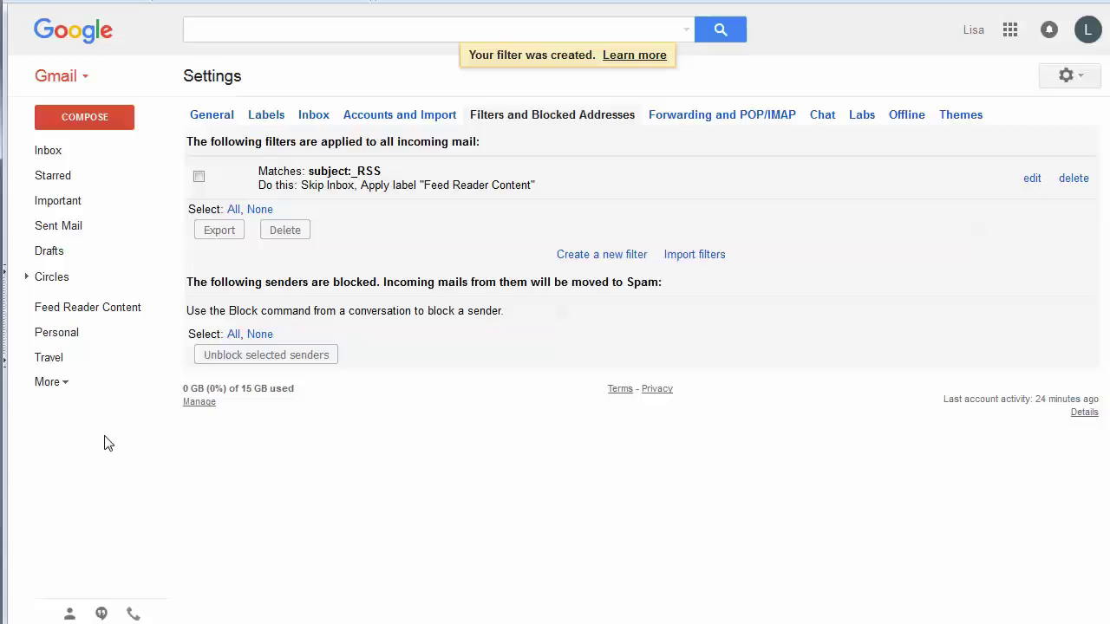